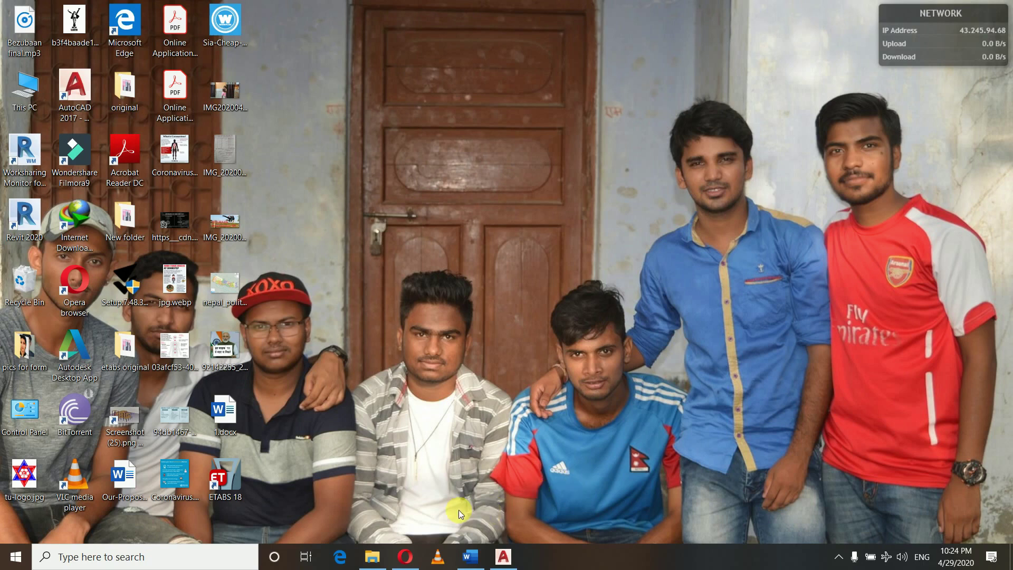
- Launch ETABS 18 and start a new model with built-in Metric SI units, Indian steel sections, IS 800:2007 and IS 456:2000
{"action": "double_click", "coordinate": [216, 483]}
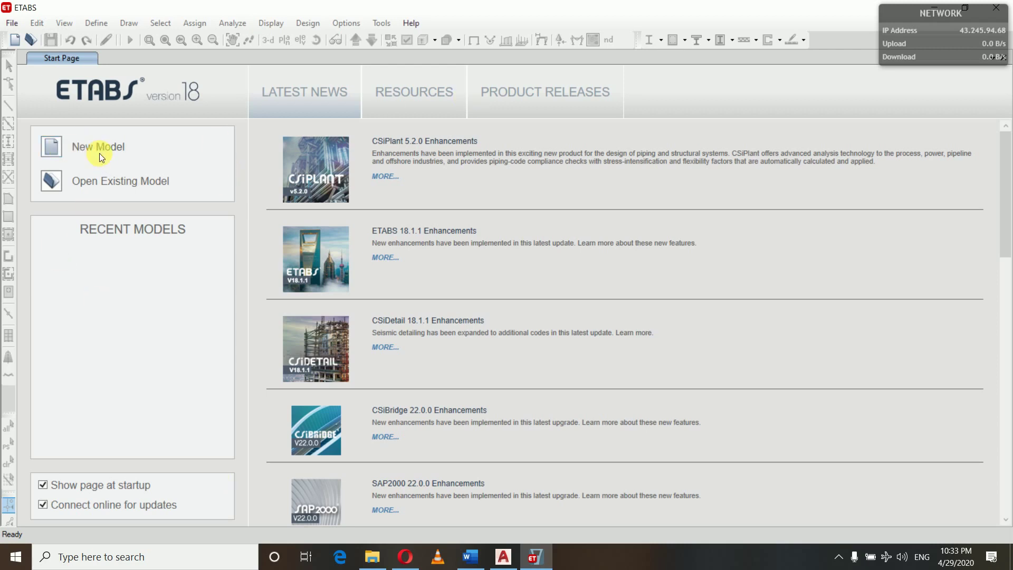
{"action": "left_click", "coordinate": [15, 23]}
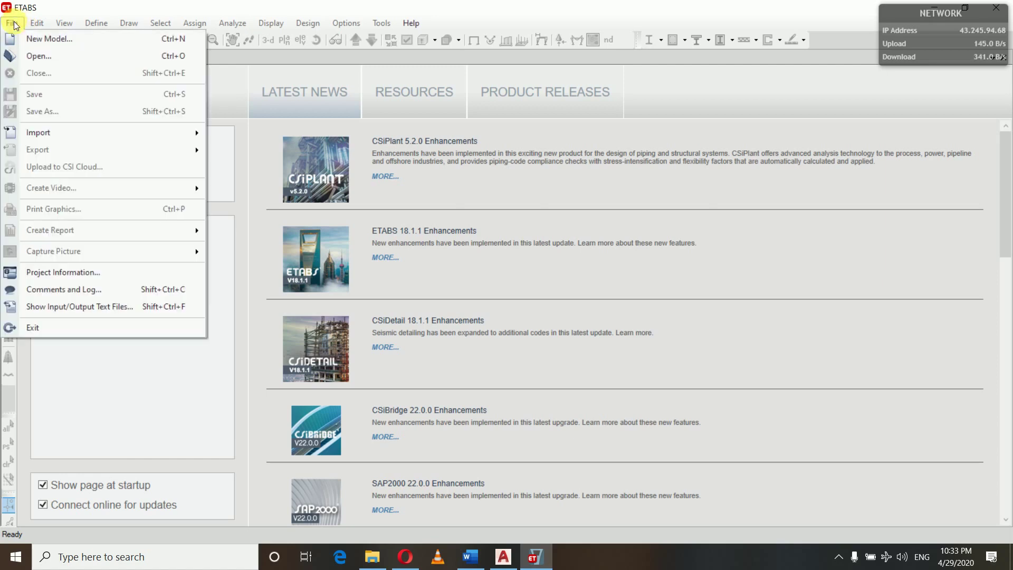
{"action": "left_click", "coordinate": [36, 39]}
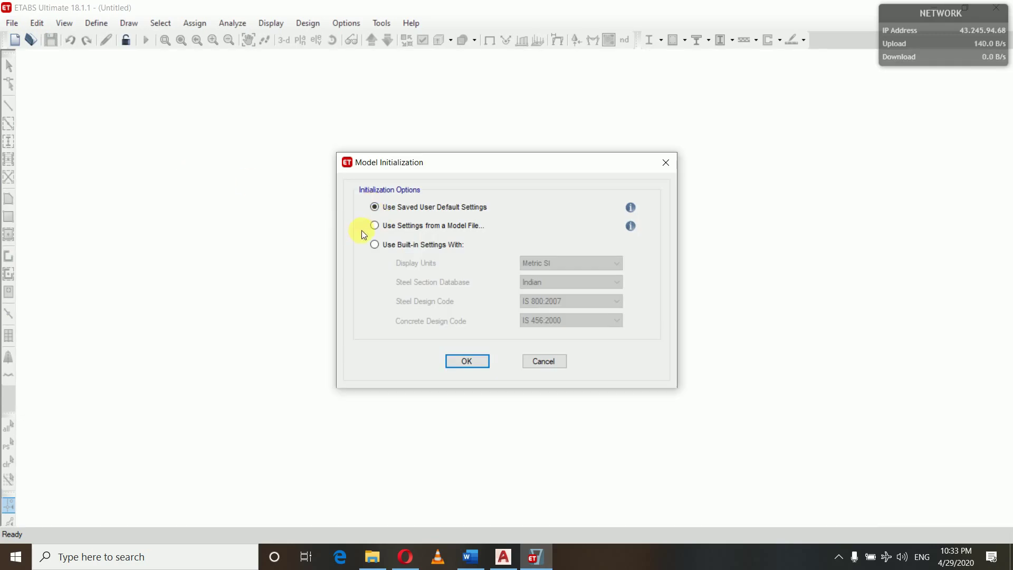
{"action": "left_click", "coordinate": [374, 246]}
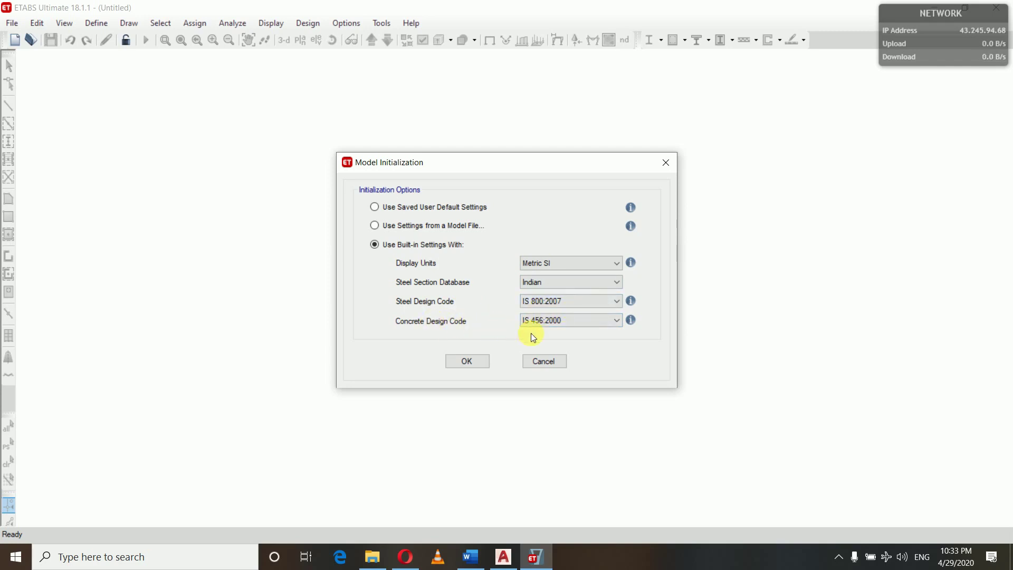
{"action": "left_click", "coordinate": [476, 359]}
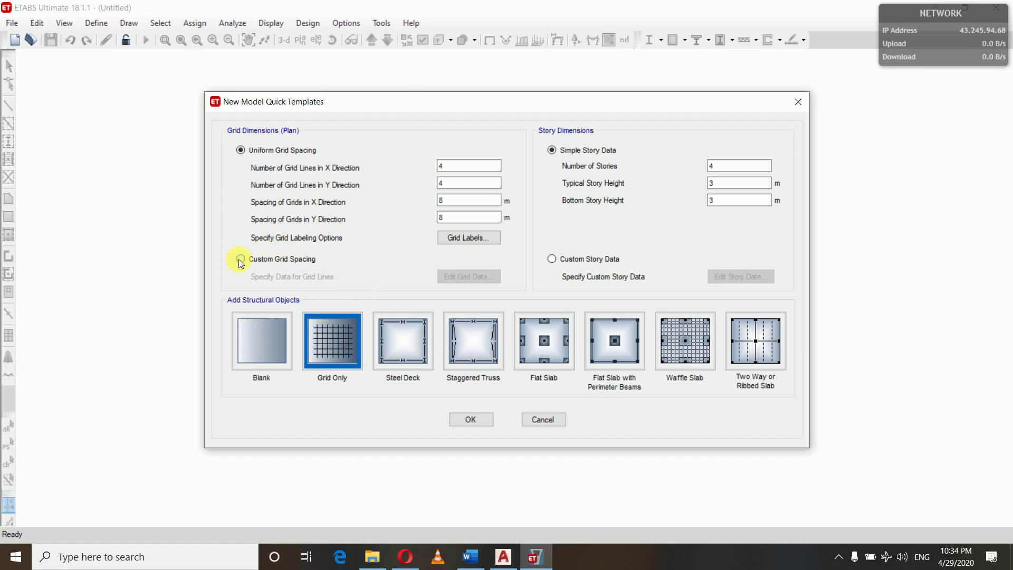
- Choose custom grid spacing and custom story data for the new grid-only model
{"action": "left_click", "coordinate": [241, 258]}
{"action": "left_click", "coordinate": [552, 258]}
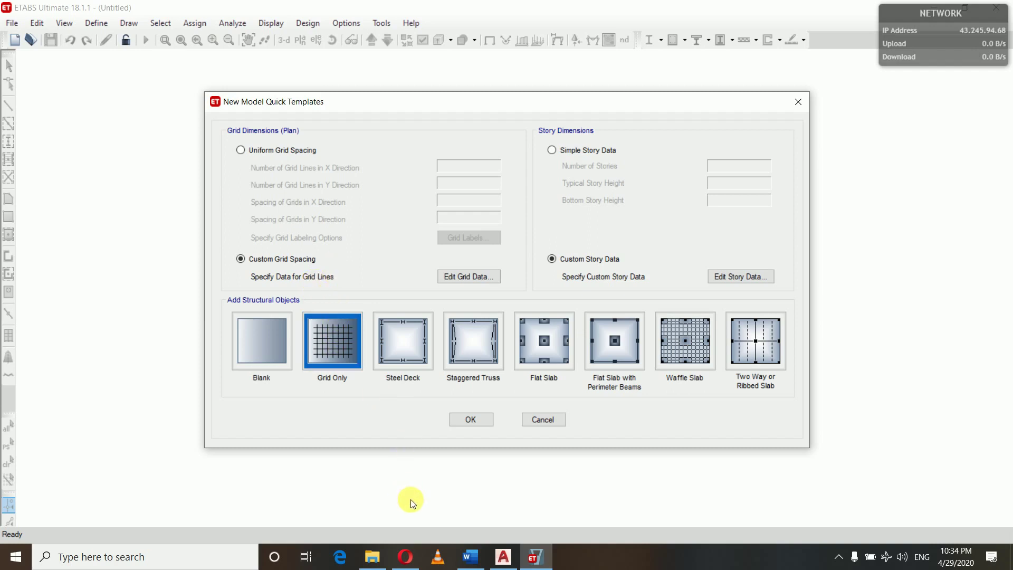
- Switch to the architectural drawing in AutoCAD and examine the floor plans, ending on the second floor plan's grid layout
{"action": "left_click", "coordinate": [505, 557]}
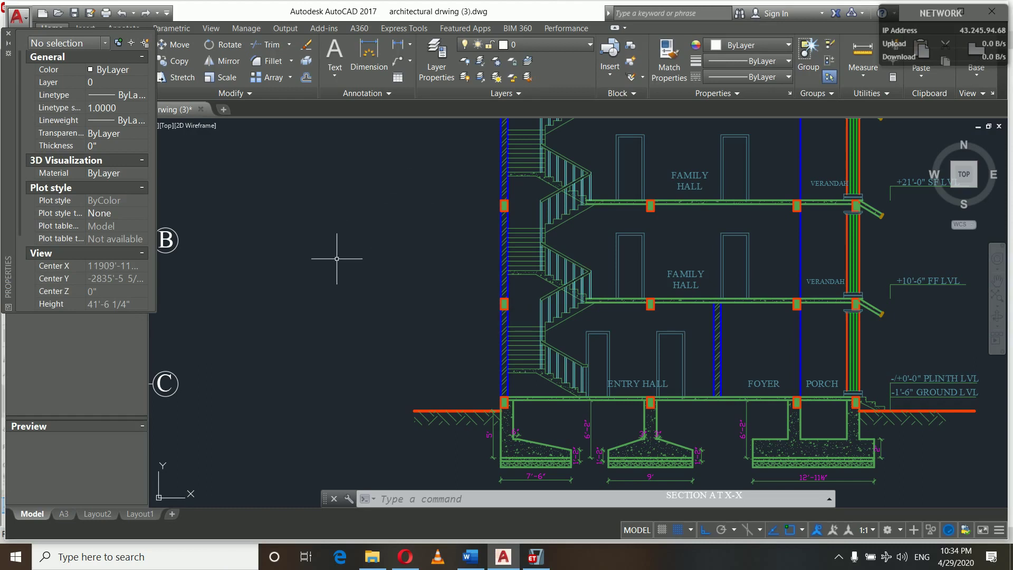
{"action": "left_click", "coordinate": [997, 280]}
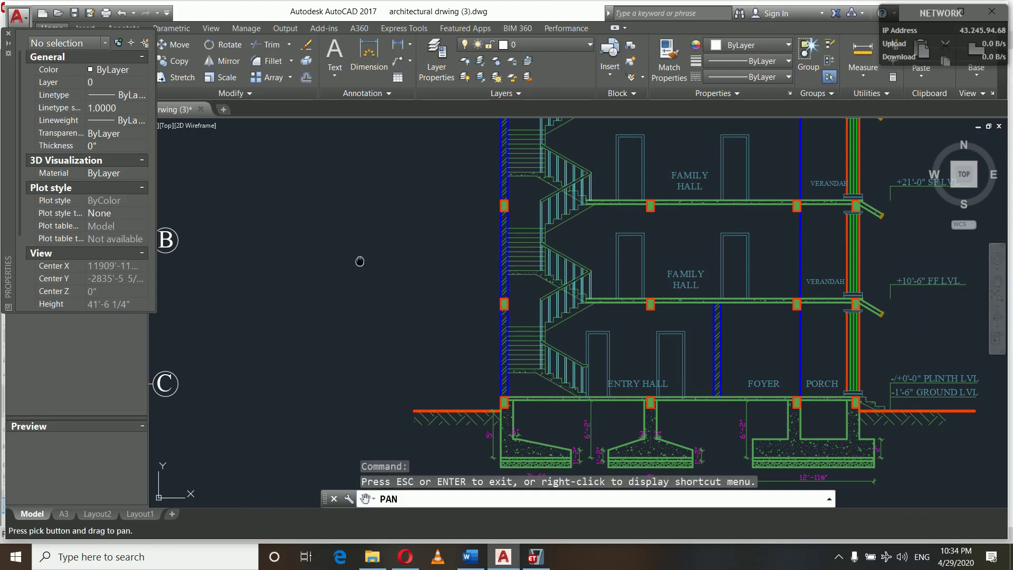
{"action": "left_click_drag", "start_coordinate": [357, 260], "coordinate": [772, 312]}
{"action": "left_click_drag", "start_coordinate": [527, 284], "coordinate": [743, 333]}
{"action": "scroll", "coordinate": [458, 292], "scroll_direction": "down", "scroll_amount": 2}
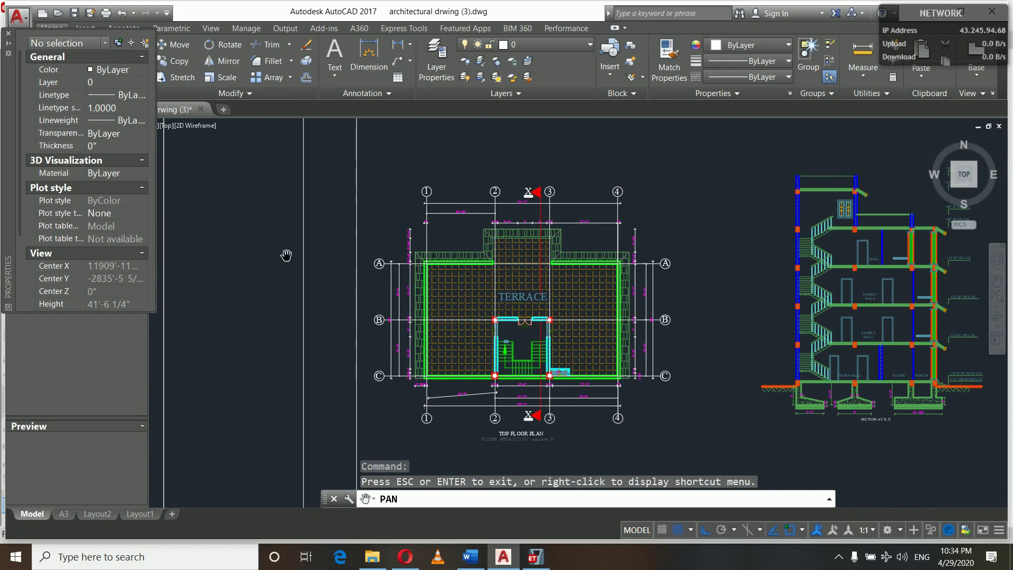
{"action": "left_click_drag", "start_coordinate": [179, 242], "coordinate": [896, 257]}
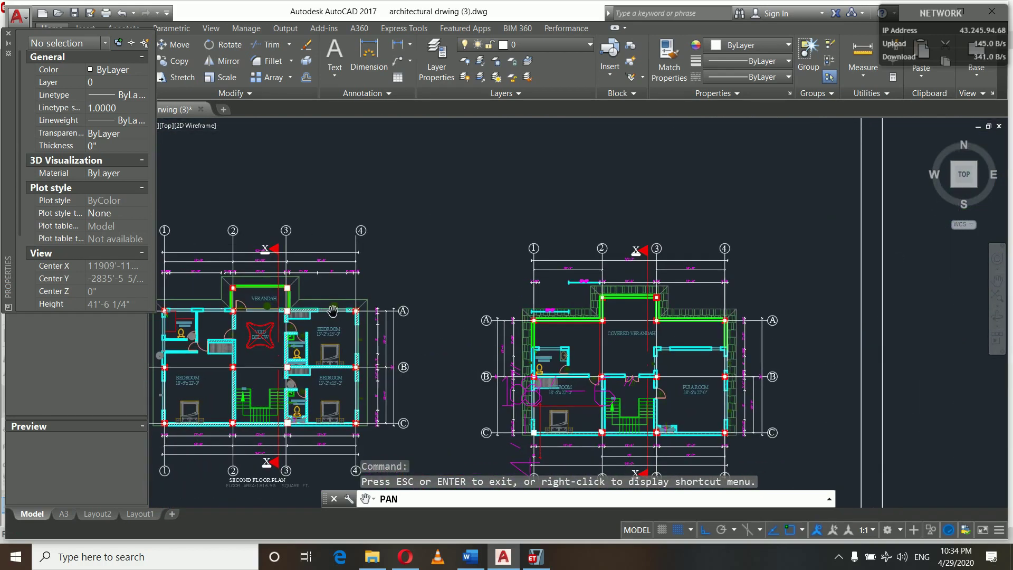
{"action": "left_click_drag", "start_coordinate": [336, 308], "coordinate": [527, 251]}
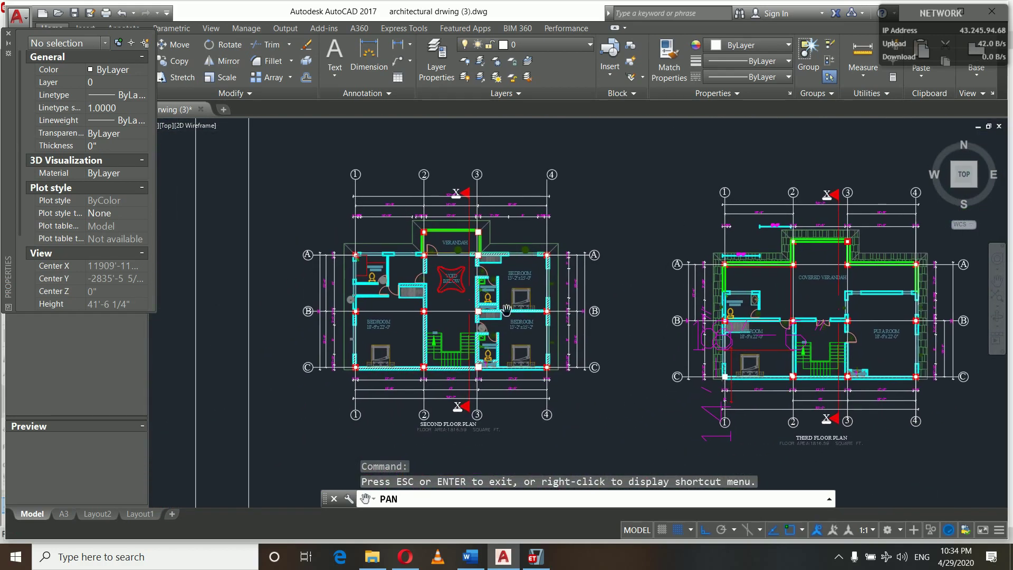
{"action": "scroll", "coordinate": [507, 311], "scroll_direction": "up", "scroll_amount": 2}
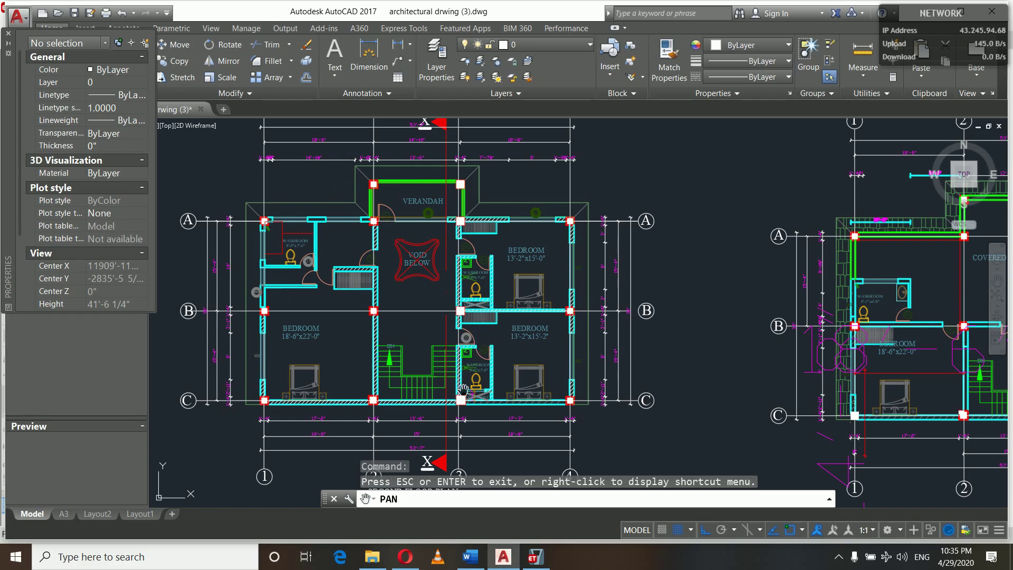
- Switch back to ETABS, open the custom grid line data and compare it with the second floor plan in AutoCAD
{"action": "left_click", "coordinate": [531, 562]}
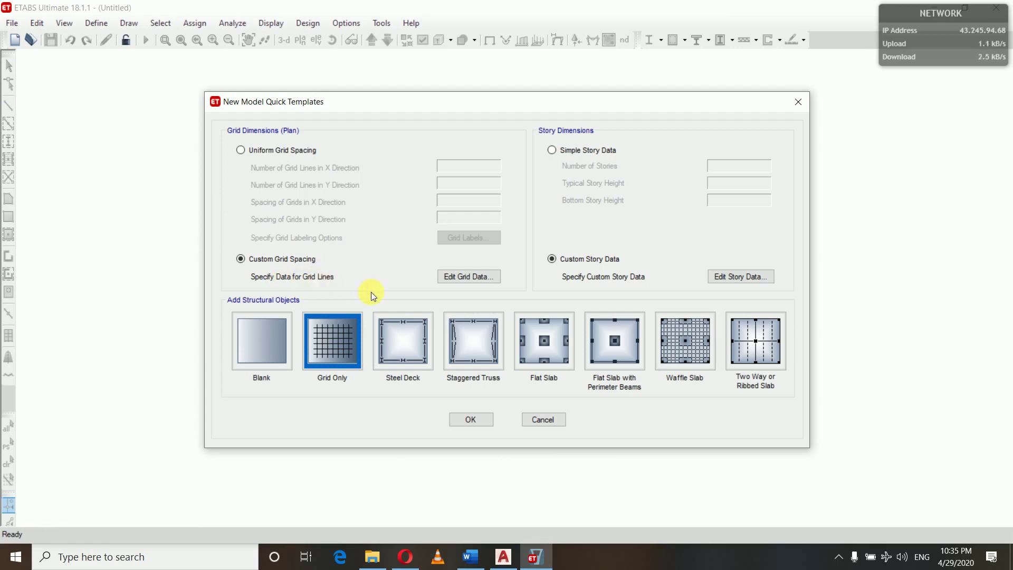
{"action": "left_click", "coordinate": [468, 276]}
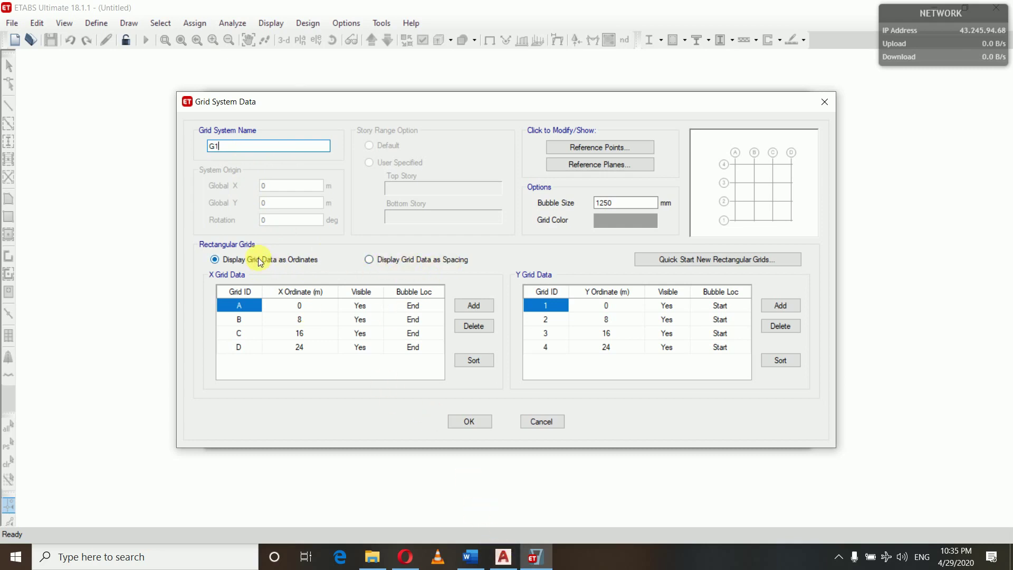
{"action": "left_click", "coordinate": [498, 559]}
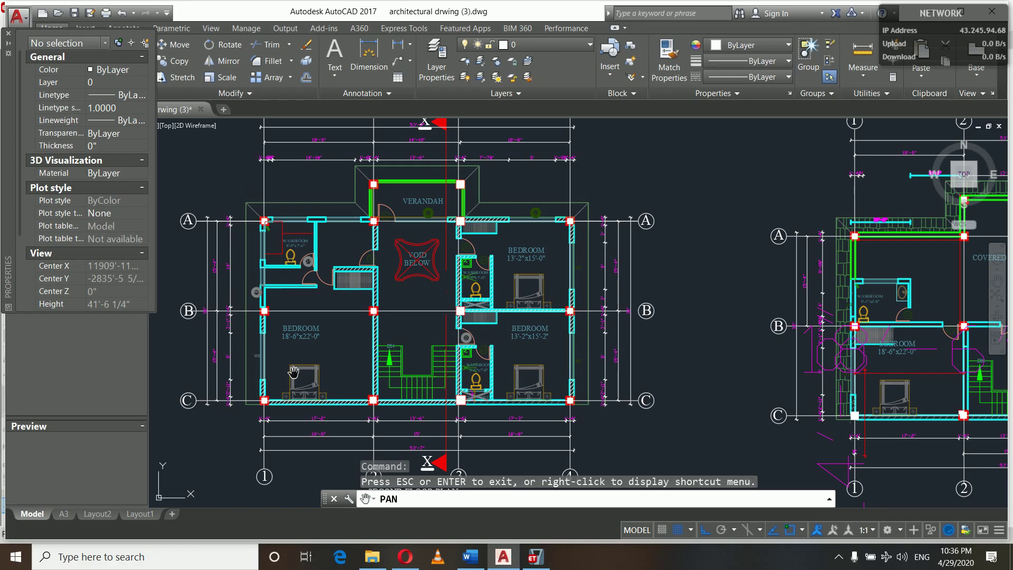
{"action": "left_click", "coordinate": [544, 557]}
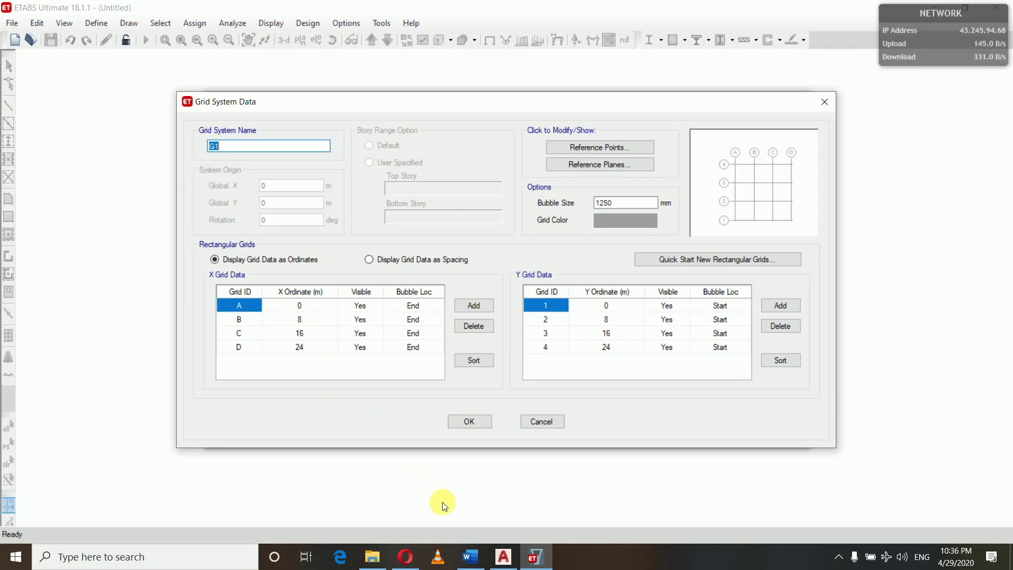
- Switch to AutoCAD and examine the grid spacing dimensions along the lower edge of the second floor plan
{"action": "left_click", "coordinate": [502, 560]}
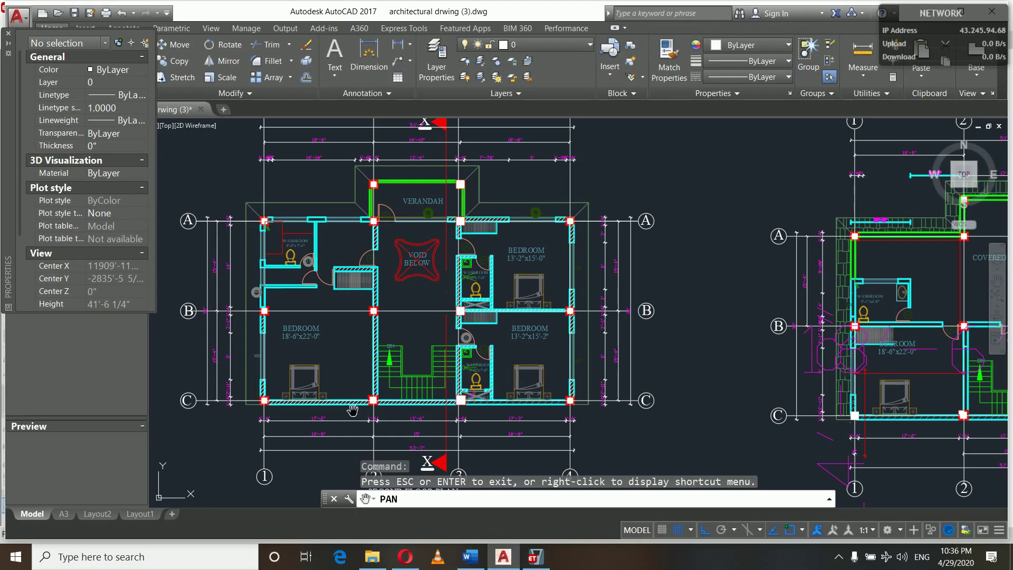
{"action": "scroll", "coordinate": [355, 406], "scroll_direction": "down", "scroll_amount": 2}
{"action": "scroll", "coordinate": [355, 406], "scroll_direction": "up", "scroll_amount": 6}
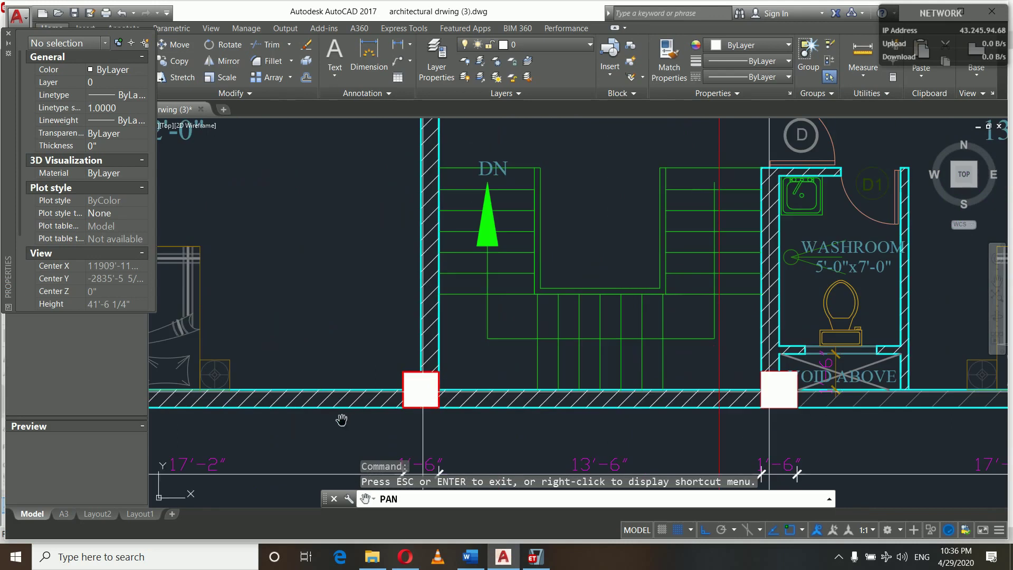
{"action": "left_click_drag", "start_coordinate": [330, 429], "coordinate": [489, 268]}
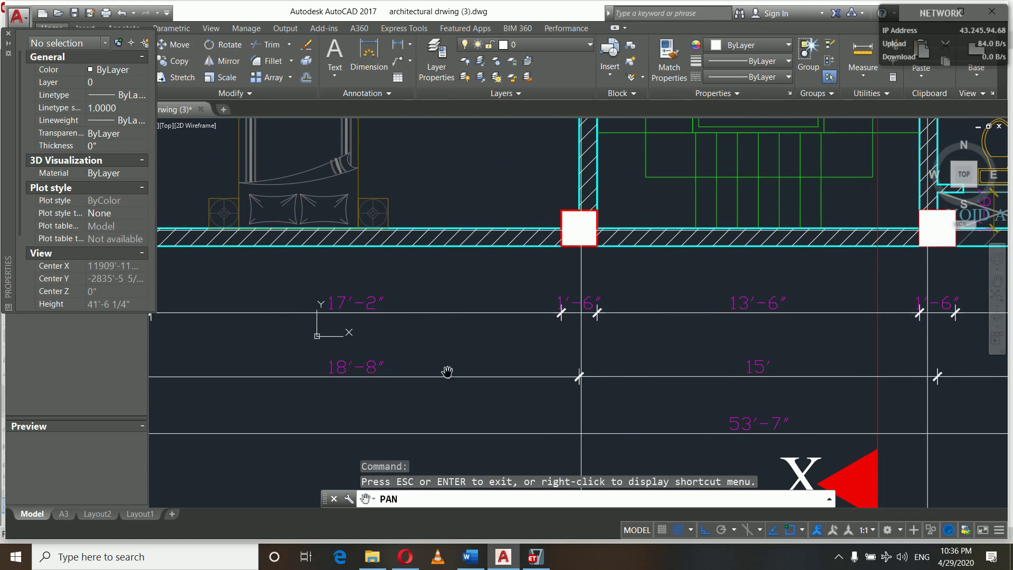
{"action": "left_click_drag", "start_coordinate": [633, 369], "coordinate": [312, 344]}
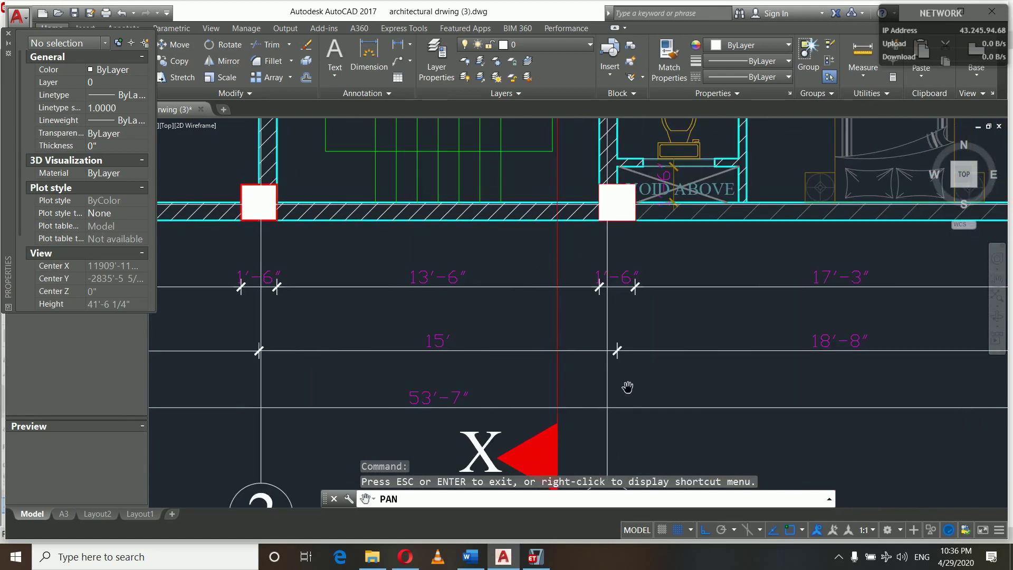
- Return to ETABS, accept the default grid data and create the grid-only model
{"action": "left_click", "coordinate": [535, 559]}
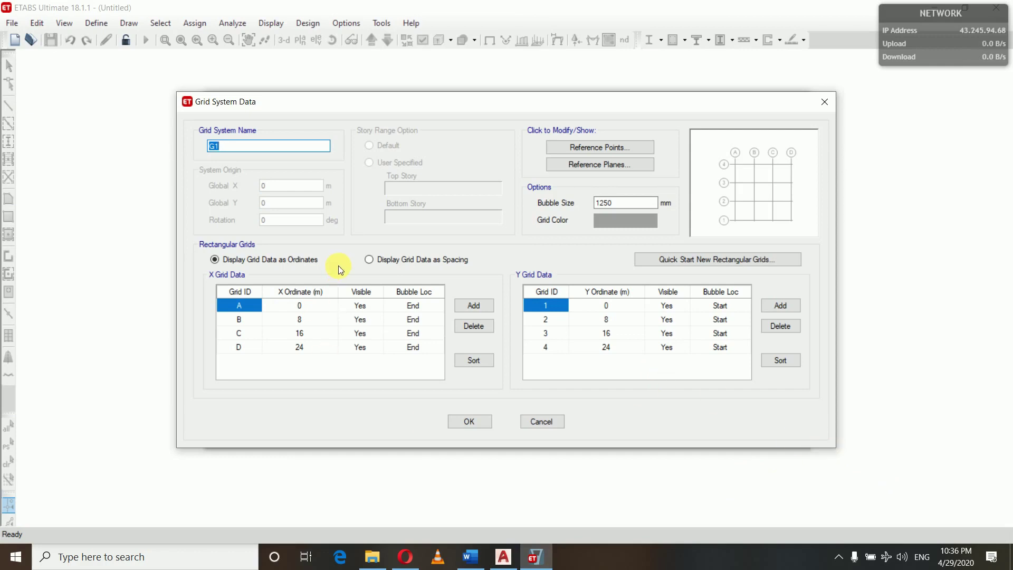
{"action": "left_click", "coordinate": [470, 422]}
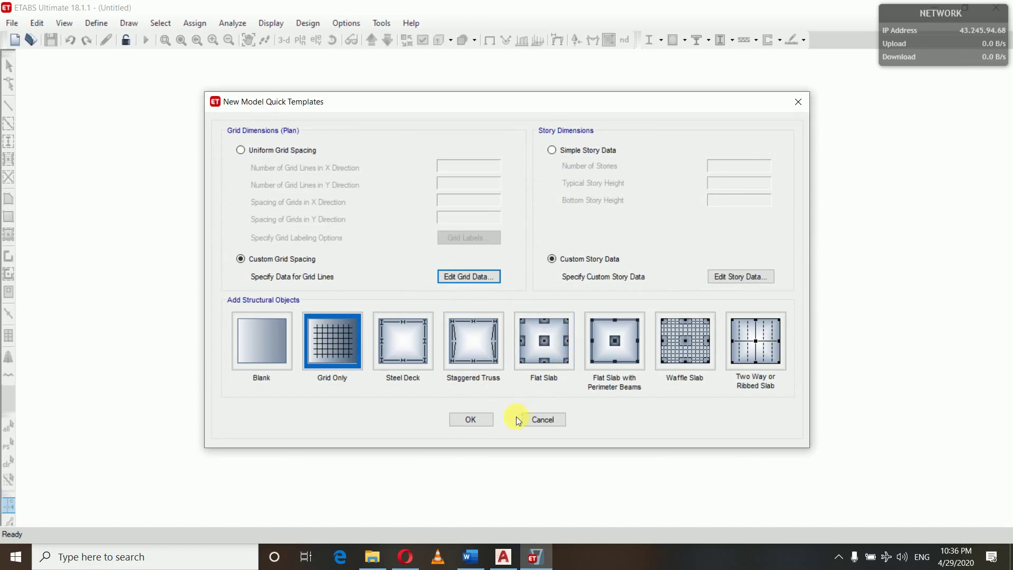
{"action": "left_click", "coordinate": [478, 421]}
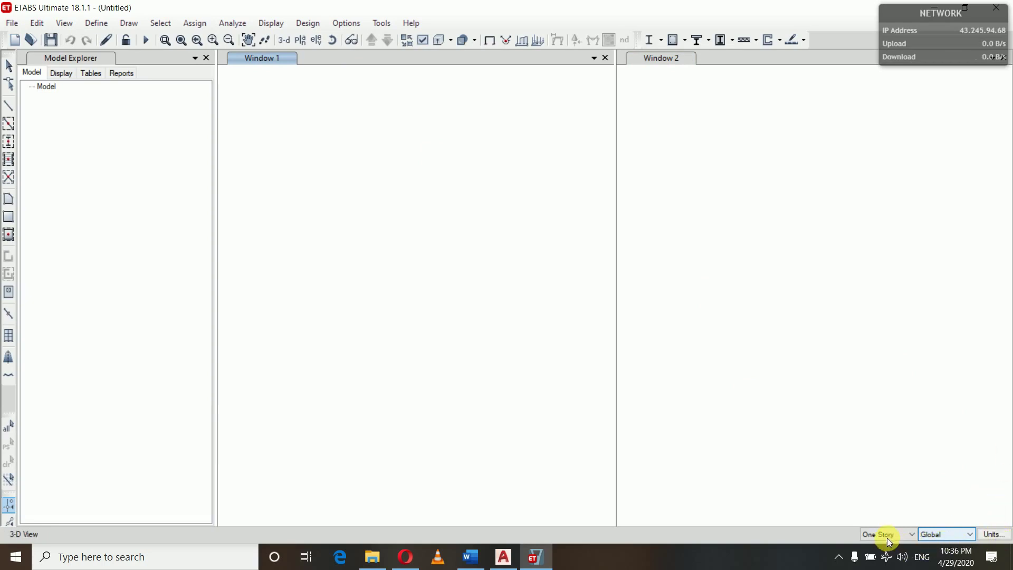
- Set the model's display units to Metric SI defaults
{"action": "left_click", "coordinate": [991, 534]}
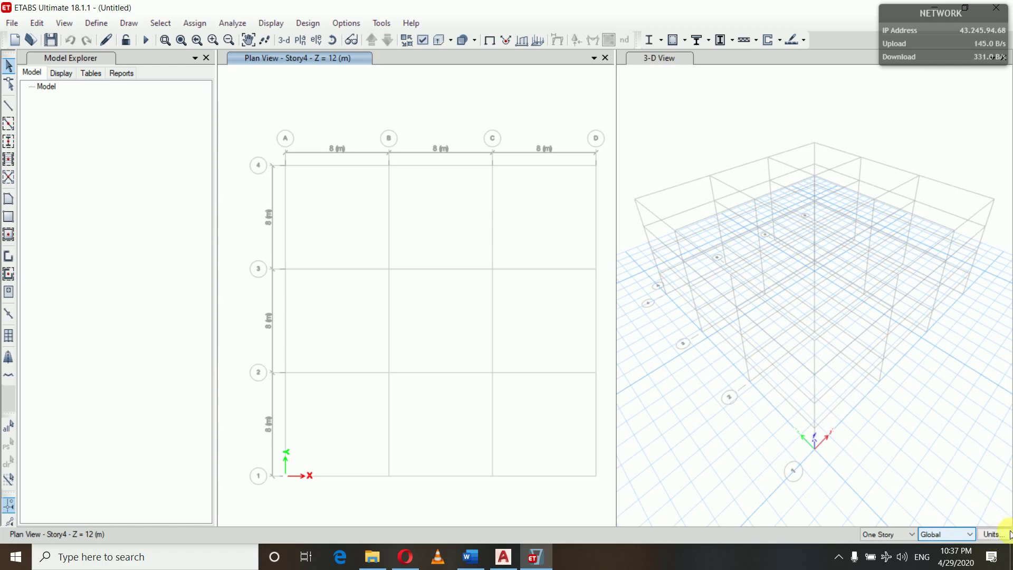
{"action": "left_click", "coordinate": [990, 536]}
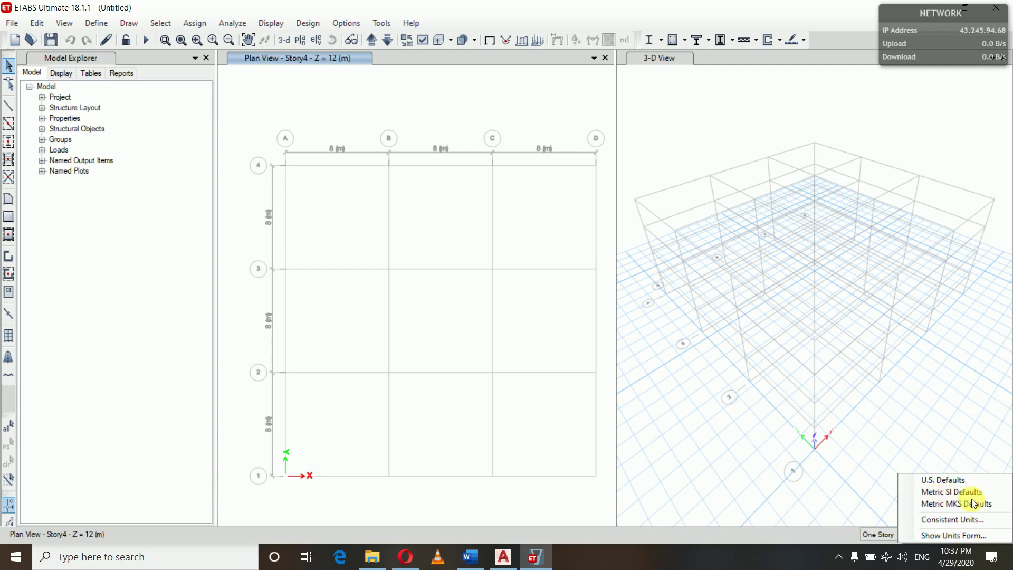
{"action": "left_click", "coordinate": [945, 491]}
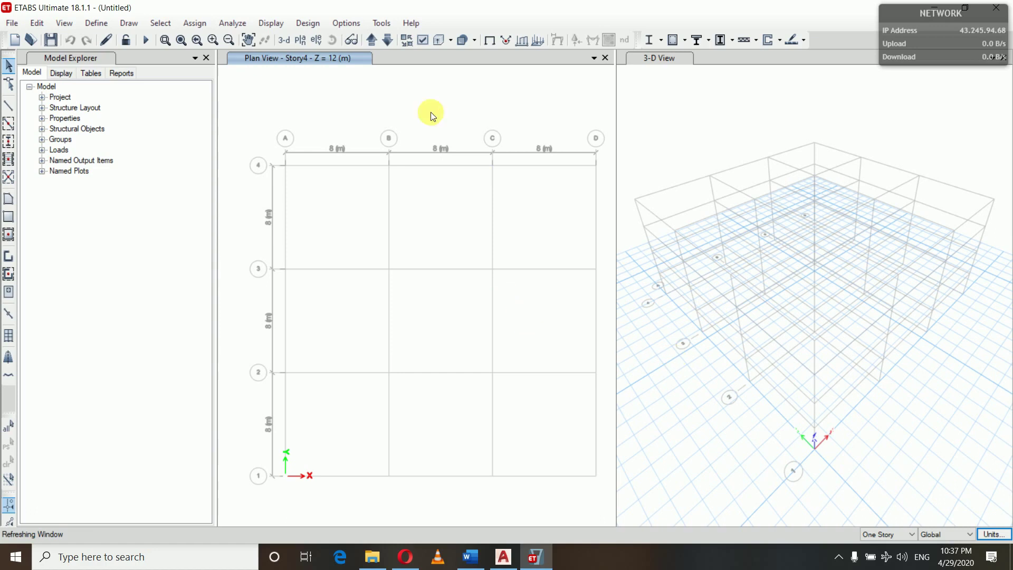
- Open grid system G1 for modification from the story and grid system data
{"action": "left_click", "coordinate": [39, 23]}
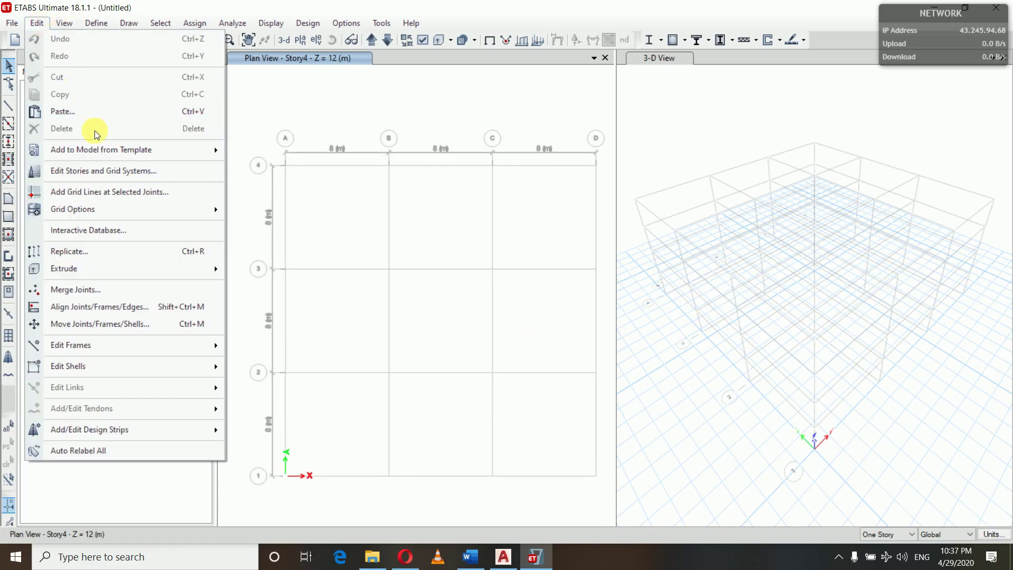
{"action": "left_click", "coordinate": [90, 169]}
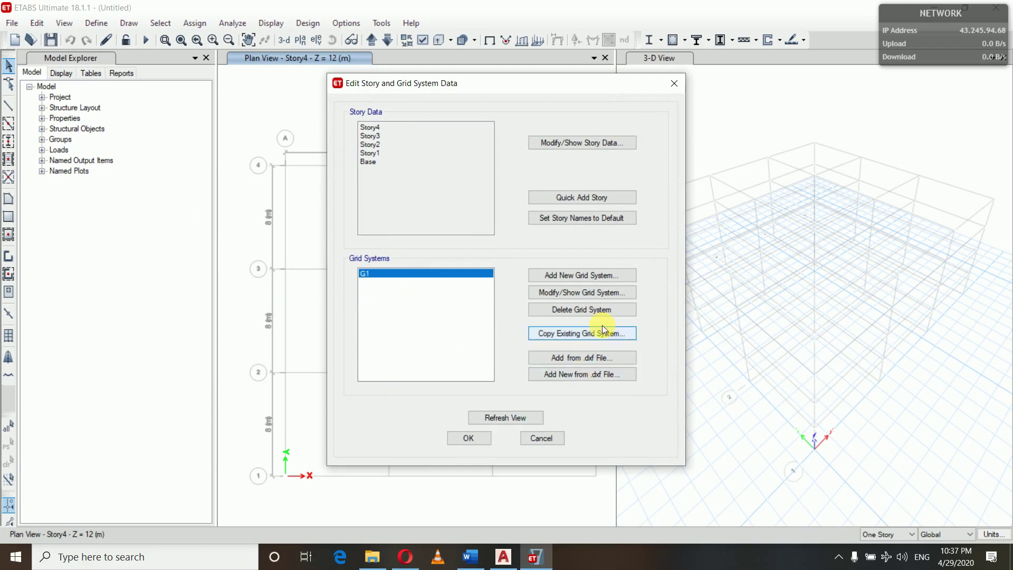
{"action": "left_click", "coordinate": [574, 293]}
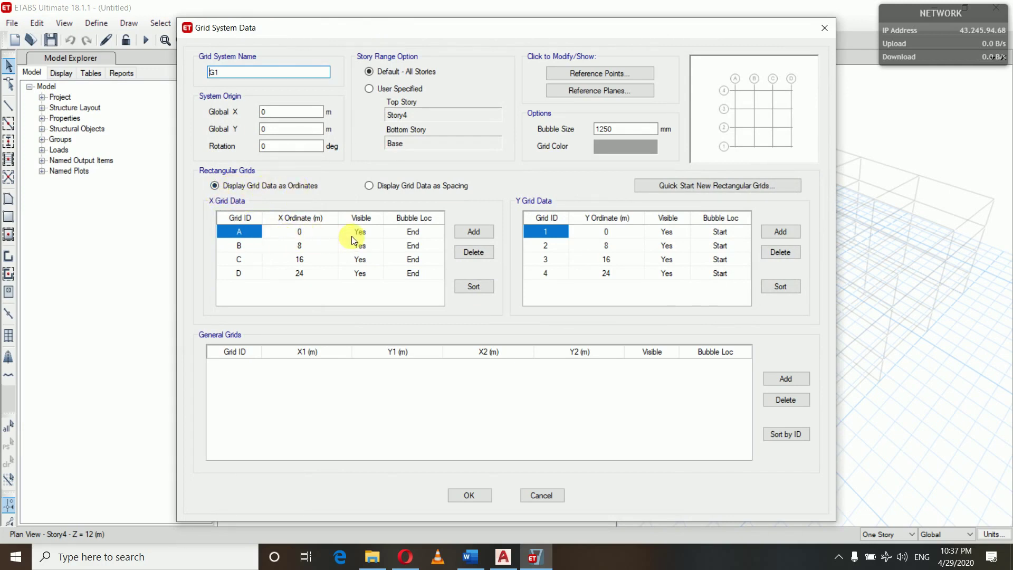
- Check the bay dimensions in the AutoCAD plan, and set the X ordinates of ETABS grids B, C and D to 5.66, 10.2367 and 15.93 m
{"action": "left_click", "coordinate": [298, 246]}
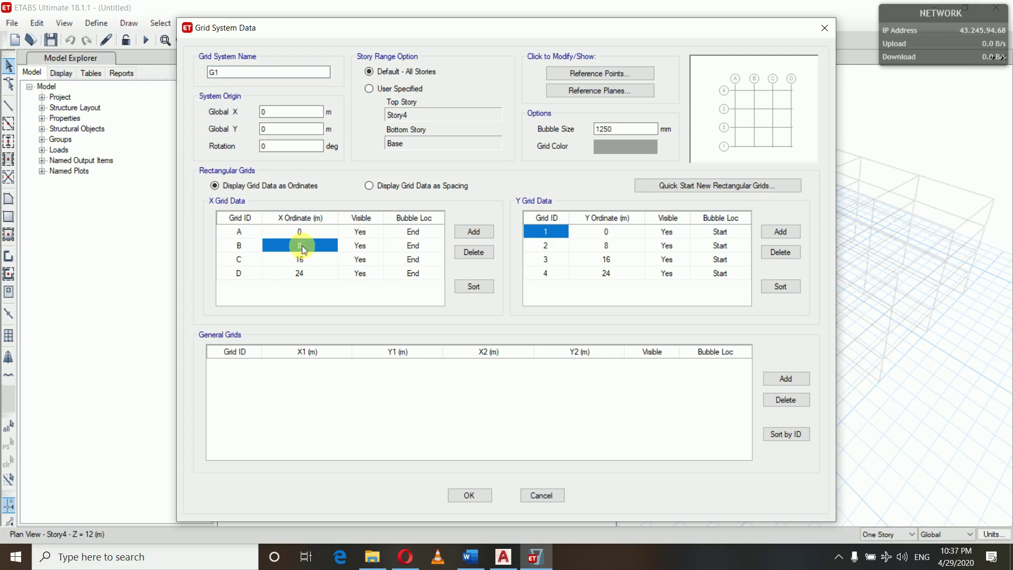
{"action": "left_click", "coordinate": [502, 556]}
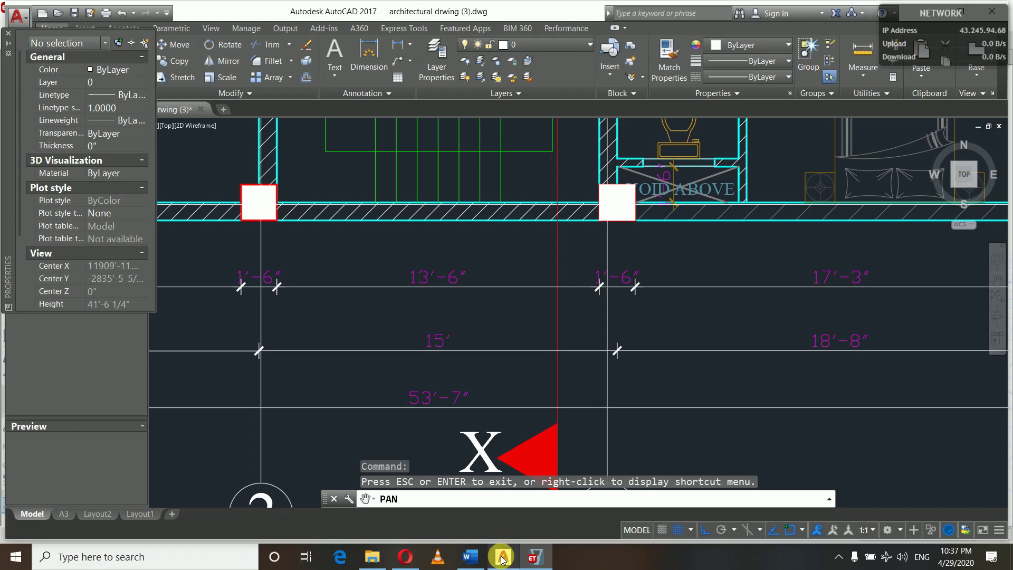
{"action": "left_click_drag", "start_coordinate": [319, 310], "coordinate": [598, 301]}
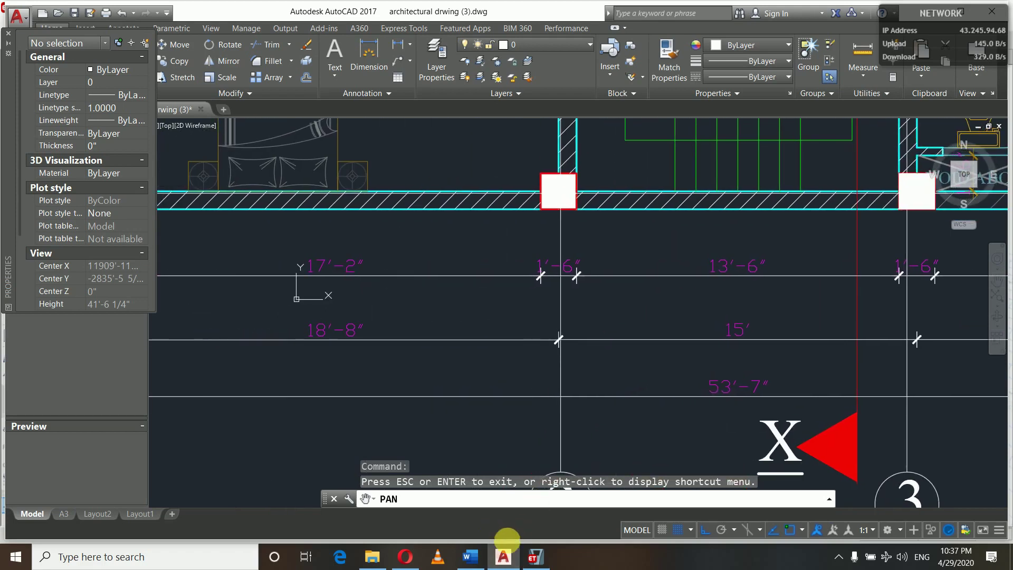
{"action": "left_click", "coordinate": [535, 556]}
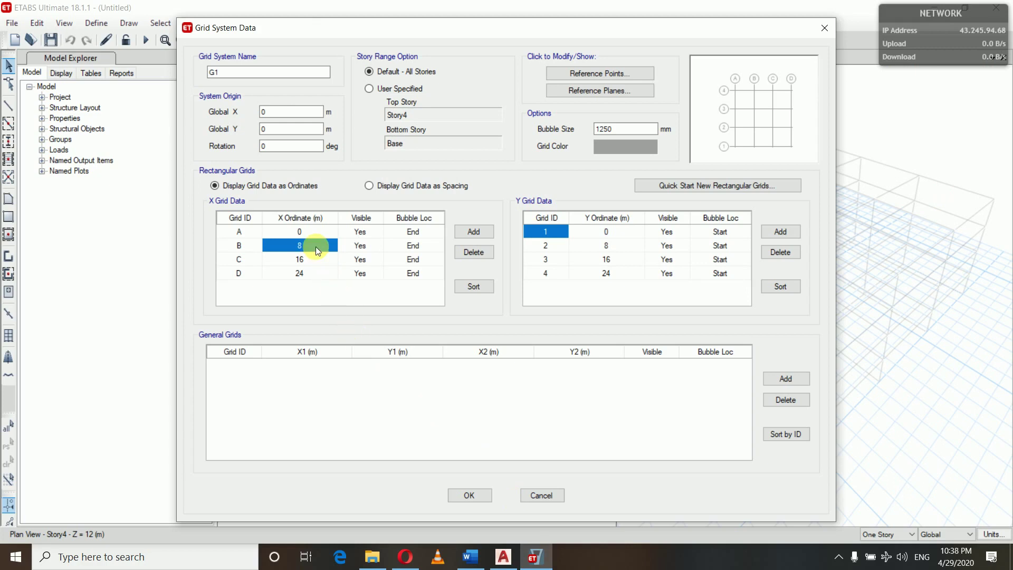
{"action": "type", "text": "5.66"}
{"action": "key", "text": "Return"}
{"action": "type", "text": "10.2367"}
{"action": "key", "text": "Return"}
{"action": "type", "text": "15.93"}
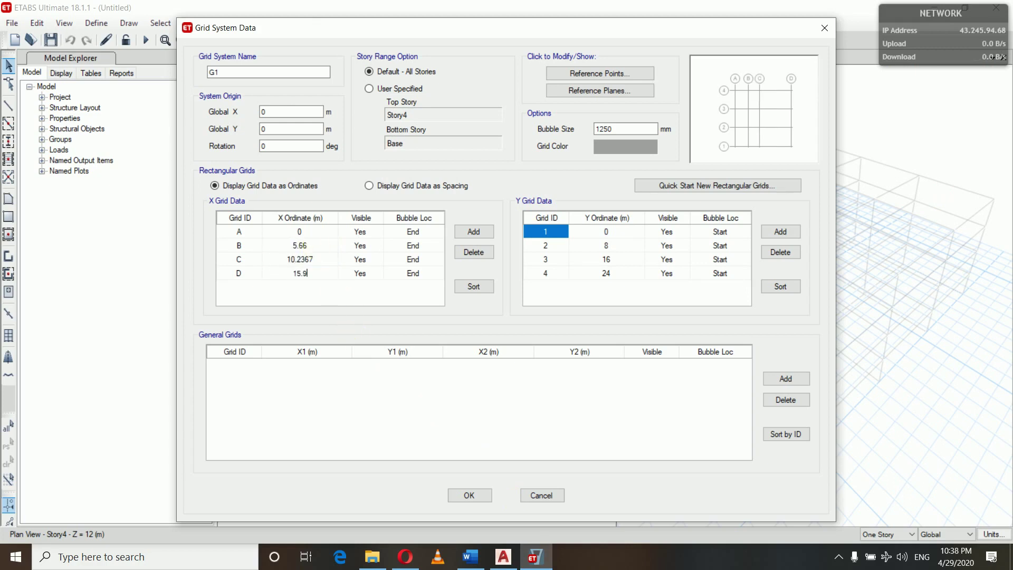
- Set the Y ordinates of grids 2, 3 and 4 to 4.67, 9.35 and 11.28 m
{"action": "left_click", "coordinate": [622, 245]}
{"action": "type", "text": "4.67"}
{"action": "key", "text": "Return"}
{"action": "type", "text": "9.35"}
{"action": "key", "text": "Return"}
{"action": "type", "text": "11.28"}
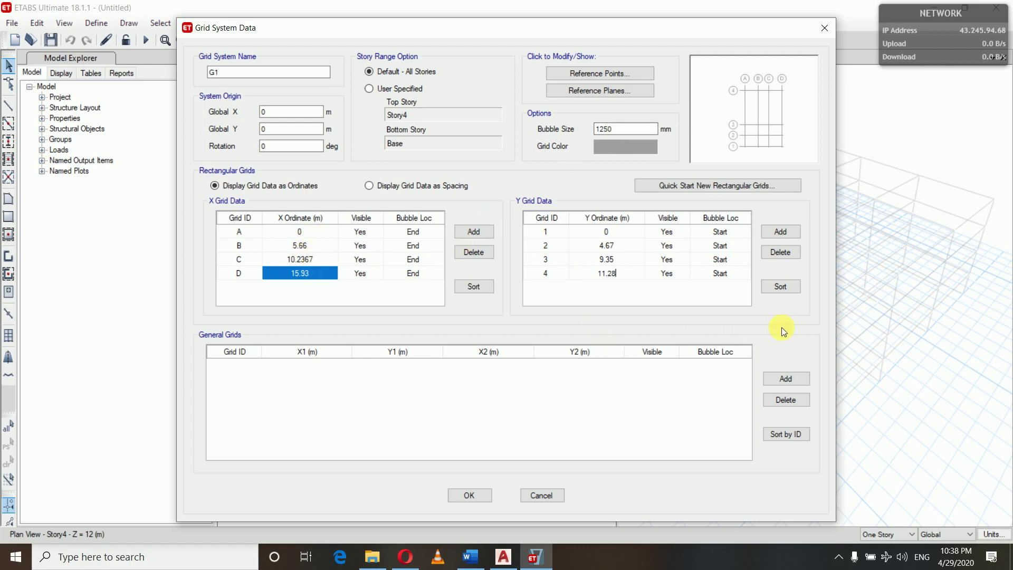
- Accept the G1 grid ordinates, and set the height of Story1 to 3.2004 m in the story data
{"action": "left_click", "coordinate": [469, 494]}
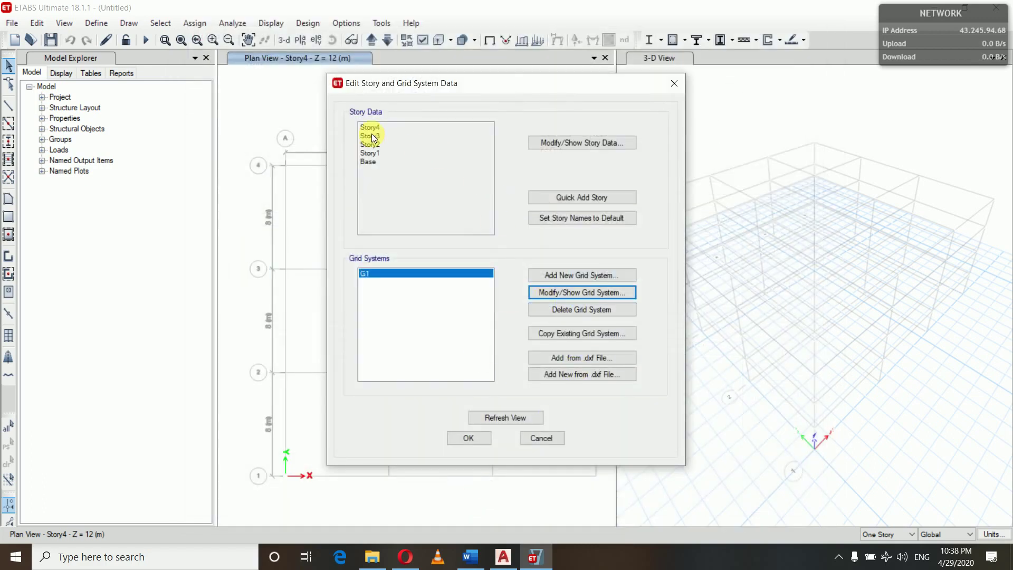
{"action": "left_click", "coordinate": [565, 143]}
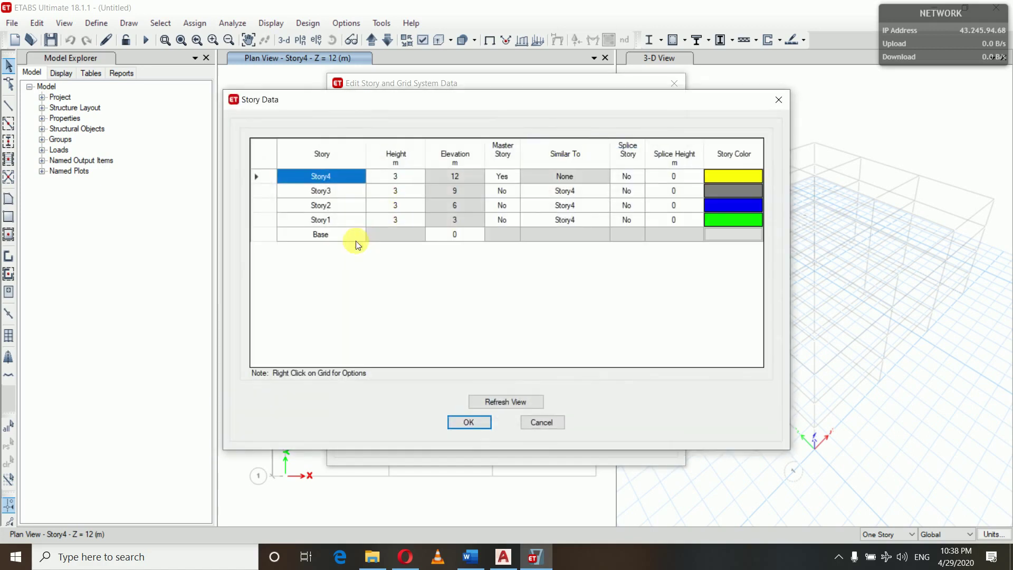
{"action": "double_click", "coordinate": [338, 234]}
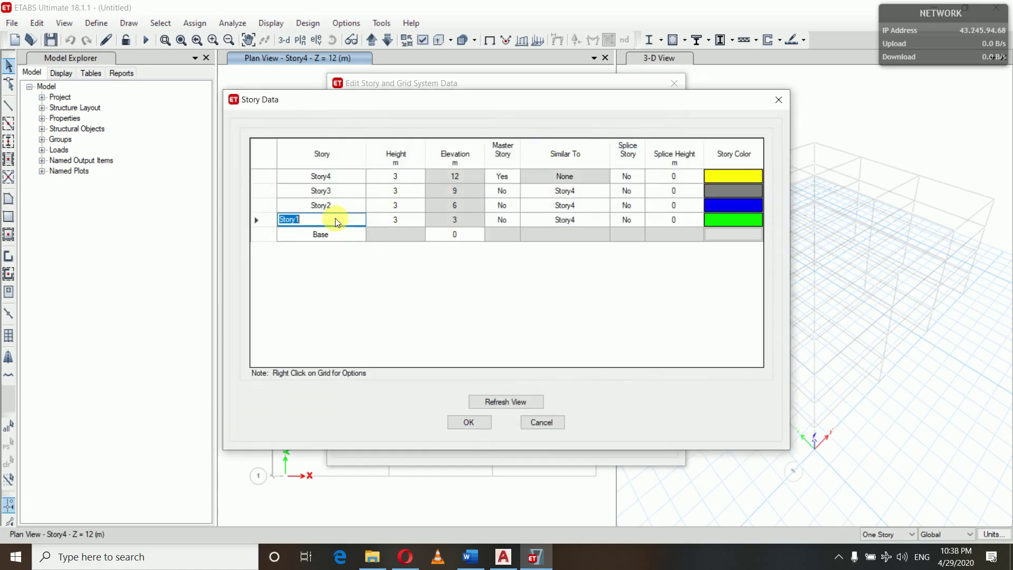
{"action": "double_click", "coordinate": [398, 221]}
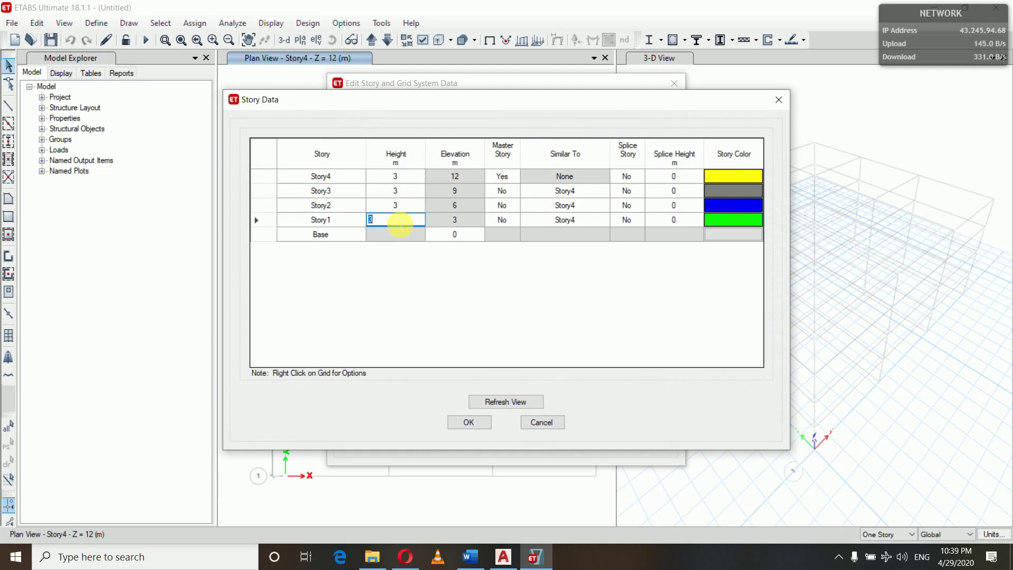
{"action": "type", "text": "3.2004"}
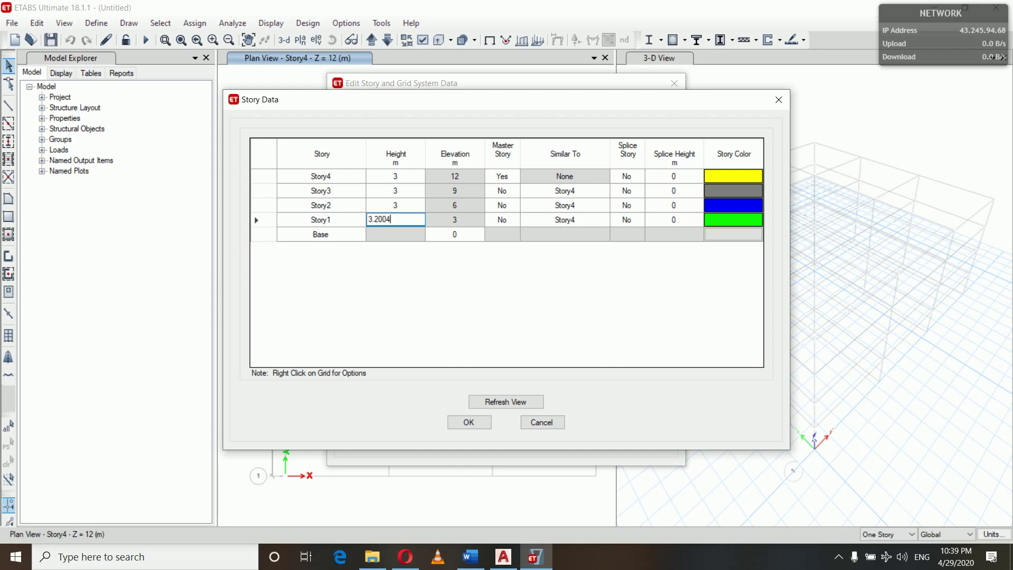
- Set the heights of Story2 and Story3 to 3.2004 m, and enter the same height for Story4
{"action": "double_click", "coordinate": [396, 205]}
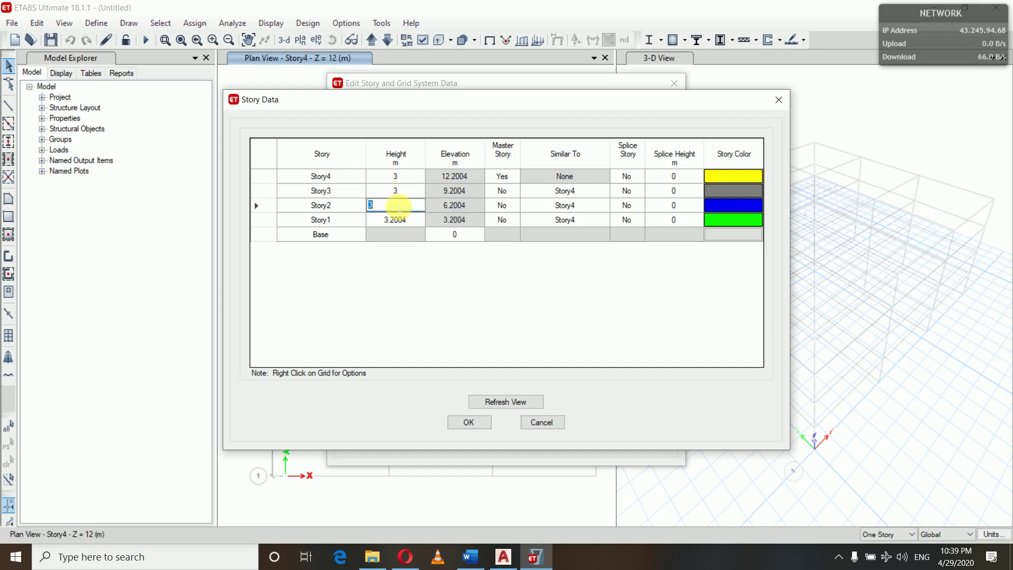
{"action": "type", "text": "3.200"}
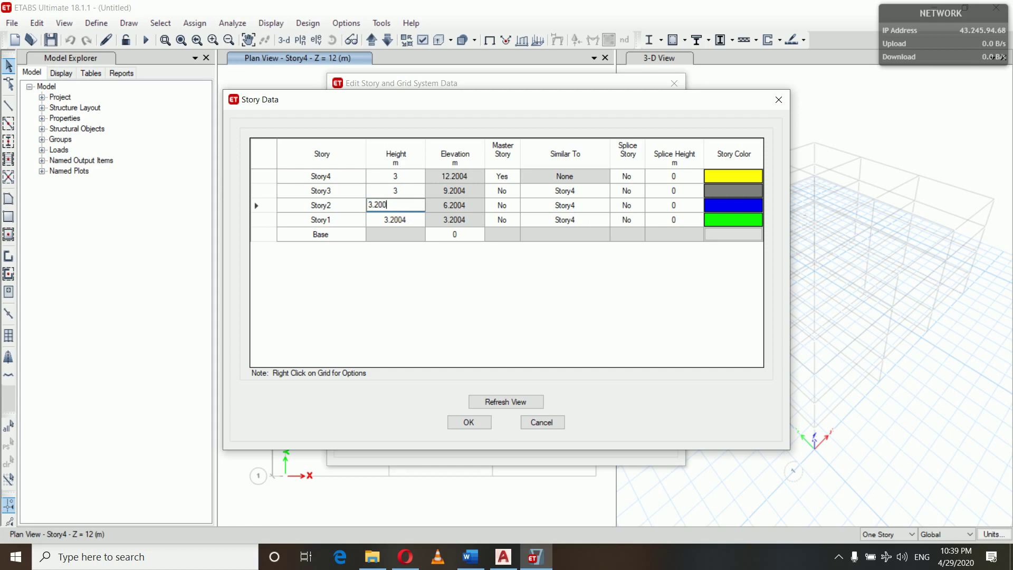
{"action": "type", "text": "4"}
{"action": "left_click", "coordinate": [393, 190]}
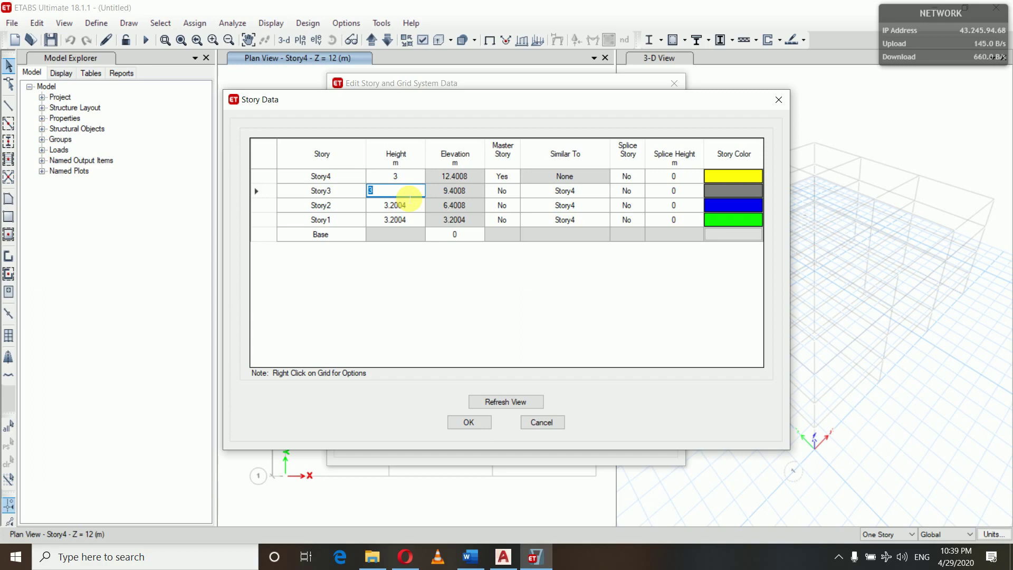
{"action": "type", "text": "3.2004"}
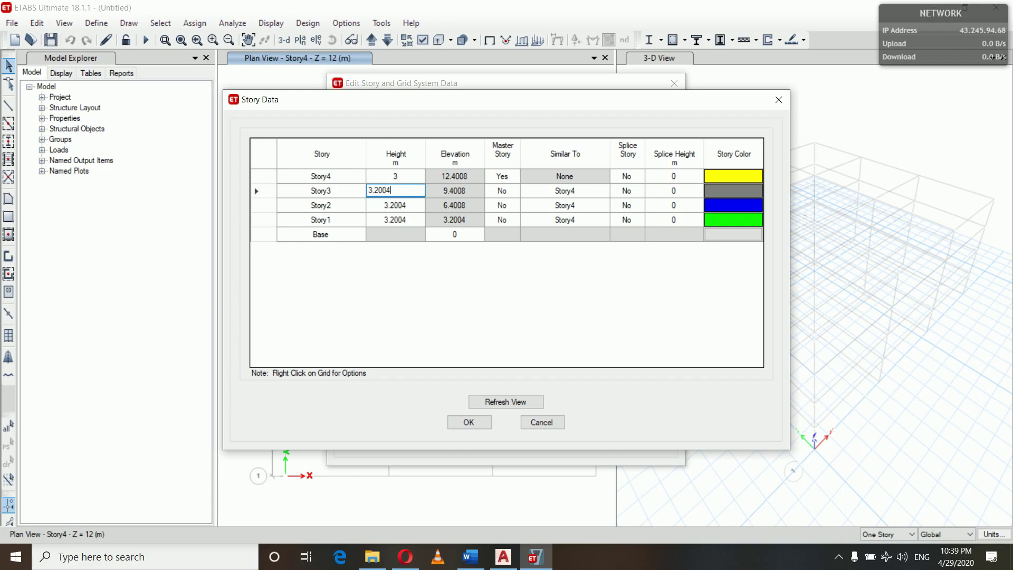
{"action": "key", "text": "Return"}
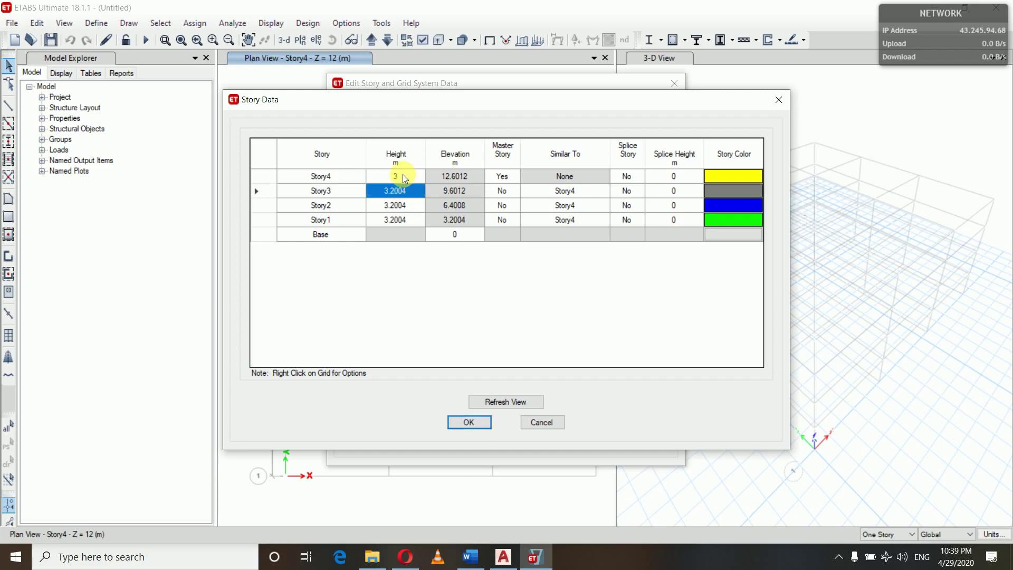
{"action": "left_click", "coordinate": [404, 176]}
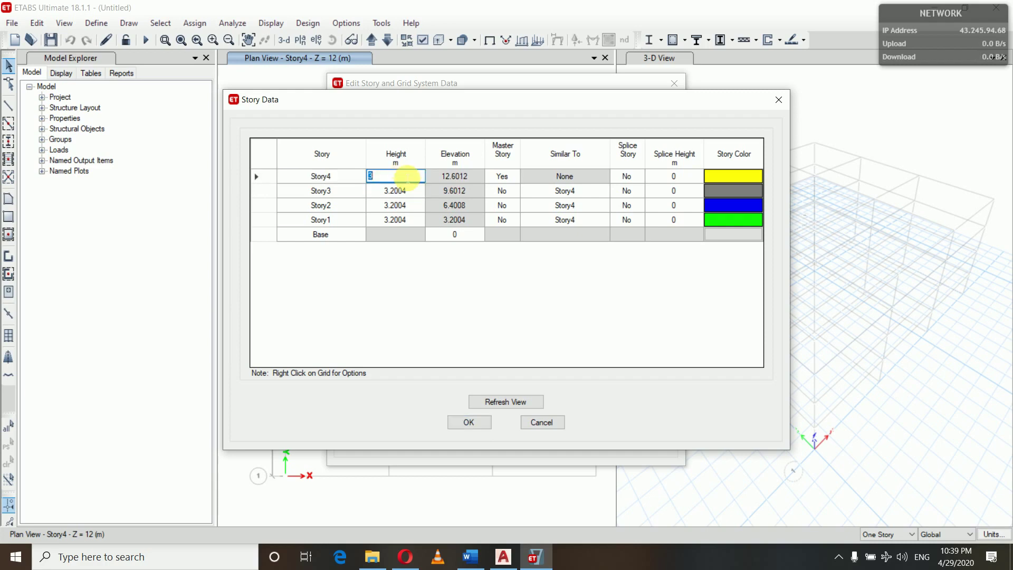
{"action": "type", "text": "3.2004"}
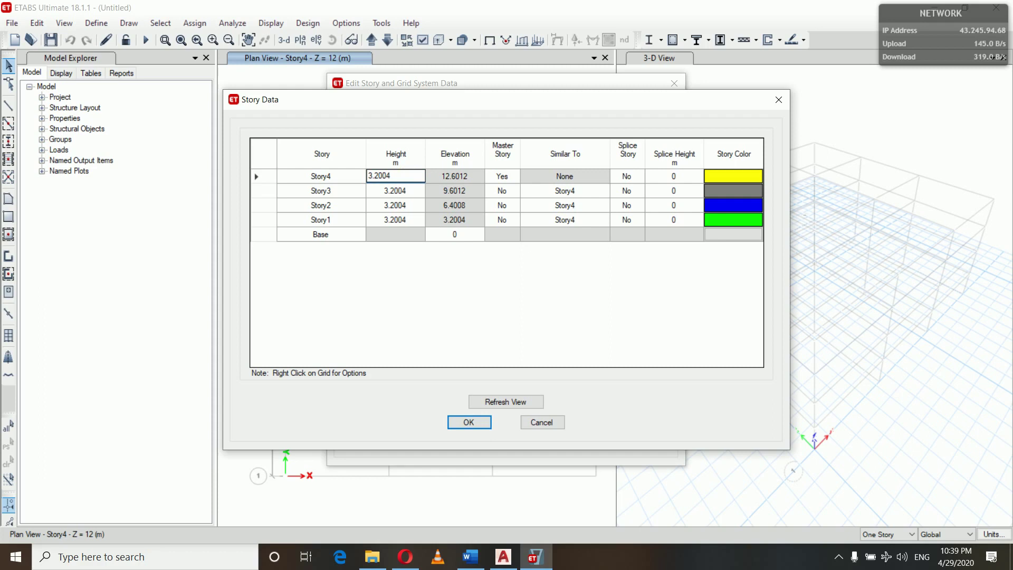
- Add a story below Story4 at elevation 11.1012 m, keeping the existing story elevations
{"action": "right_click", "coordinate": [324, 178]}
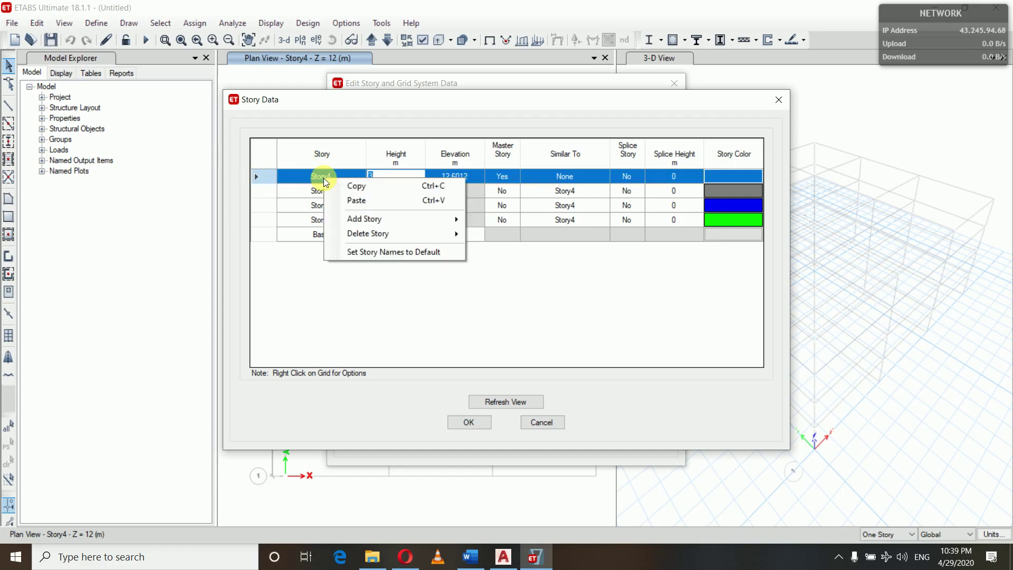
{"action": "mouse_move", "coordinate": [369, 218]}
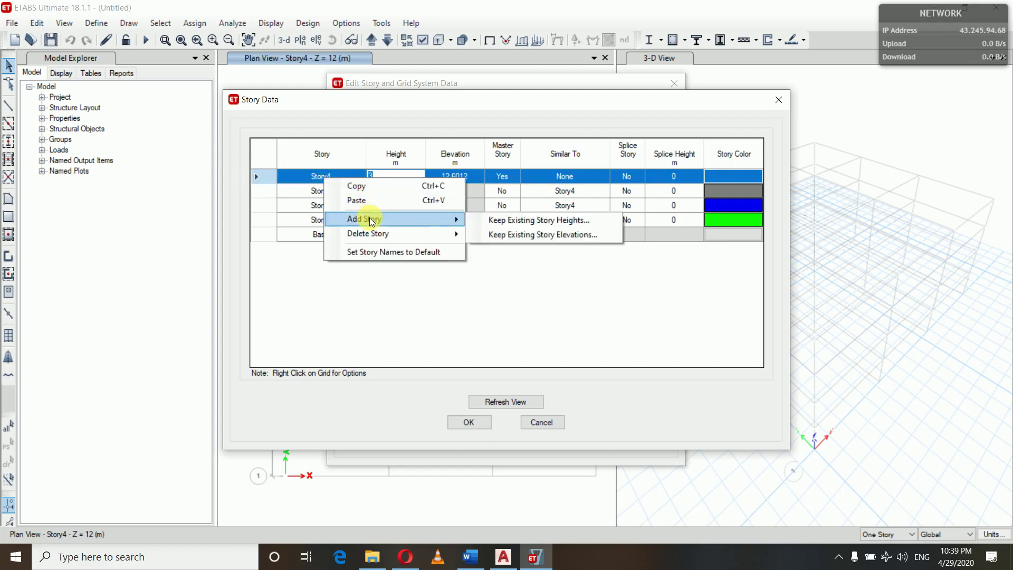
{"action": "left_click", "coordinate": [532, 235]}
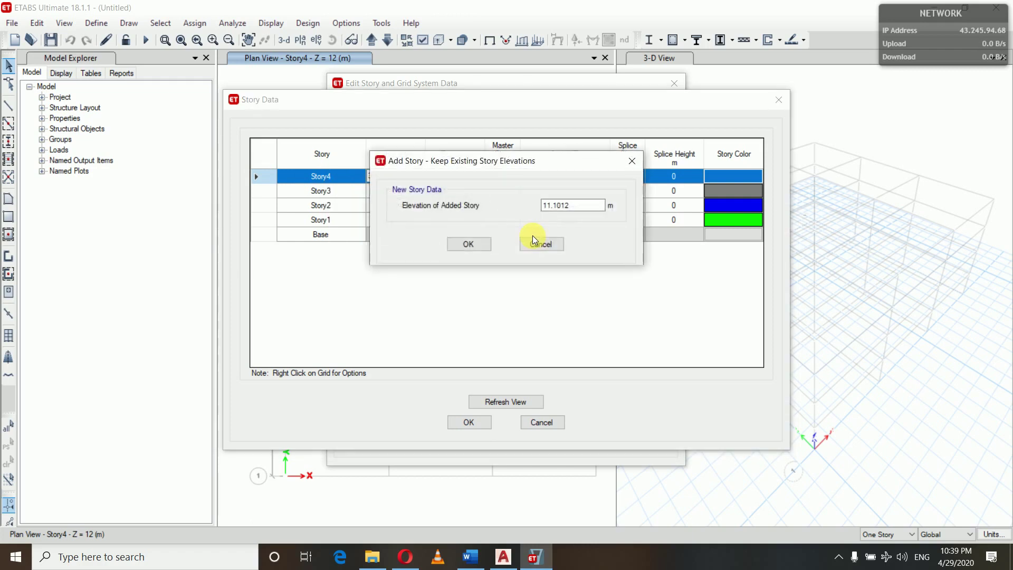
{"action": "left_click", "coordinate": [484, 244]}
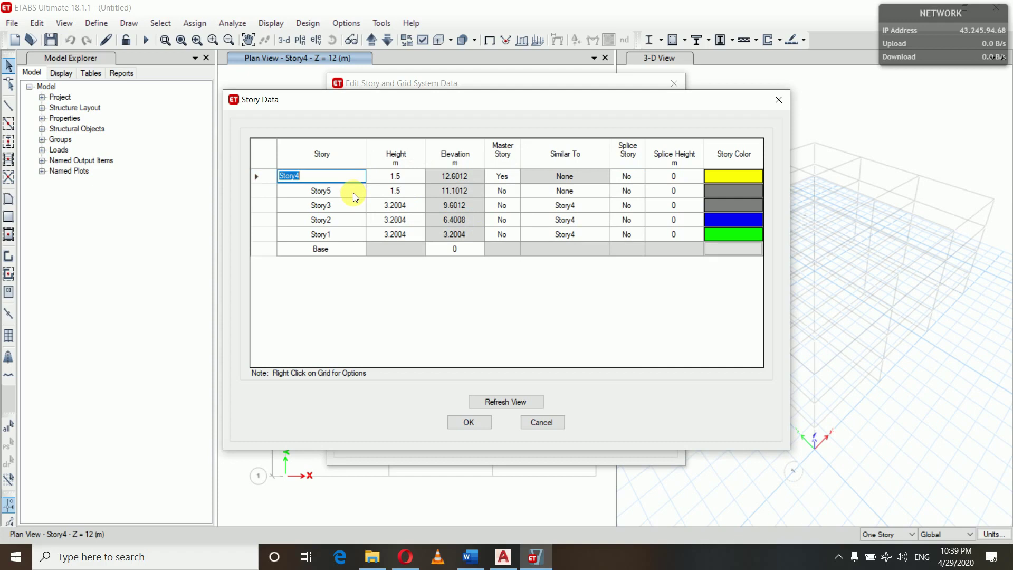
- Rename the added story as "story 4" and the topmost story as "story5"
{"action": "left_click", "coordinate": [338, 189]}
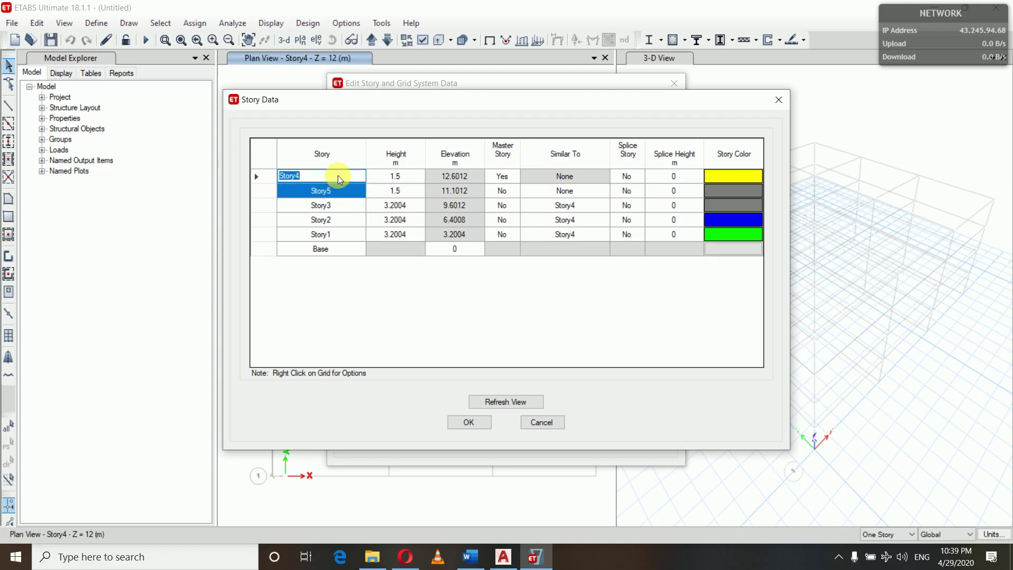
{"action": "left_click", "coordinate": [338, 185]}
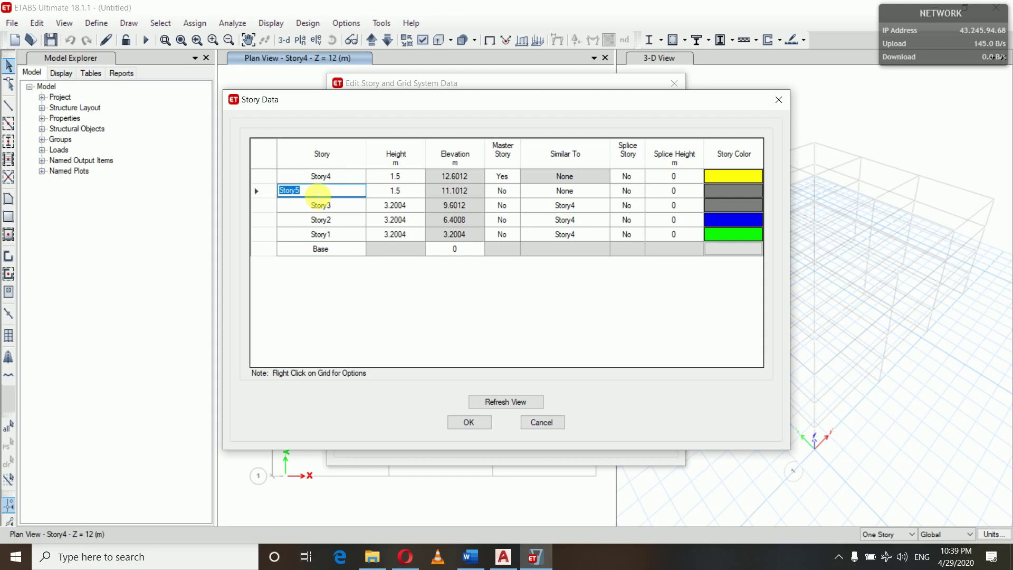
{"action": "type", "text": "story"}
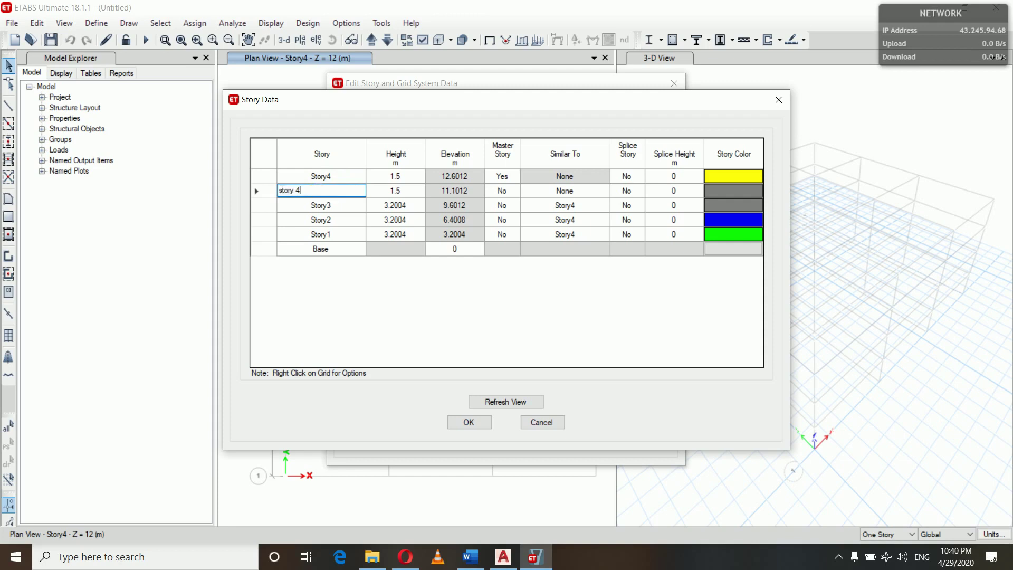
{"action": "left_click", "coordinate": [318, 176]}
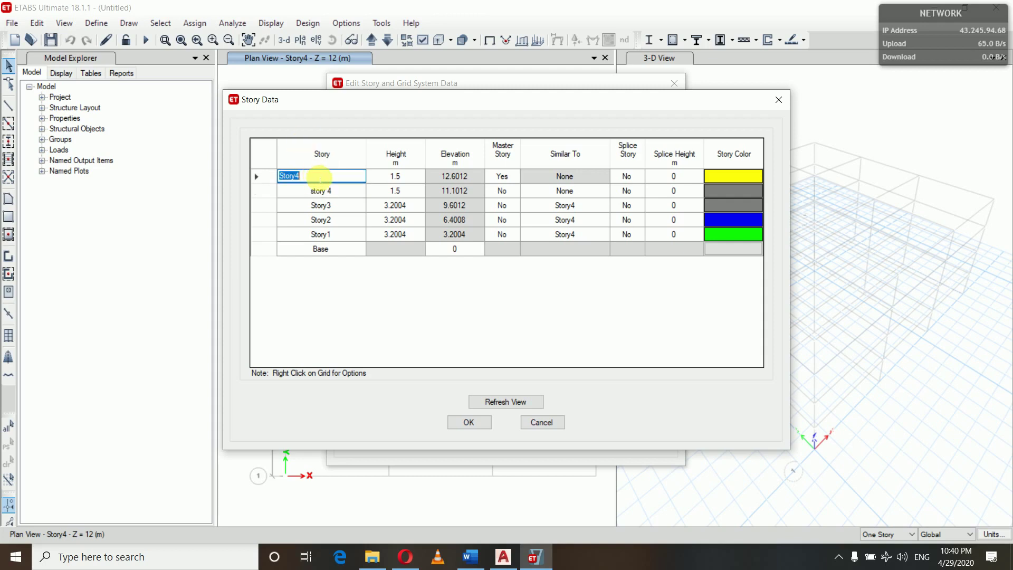
{"action": "type", "text": "st"}
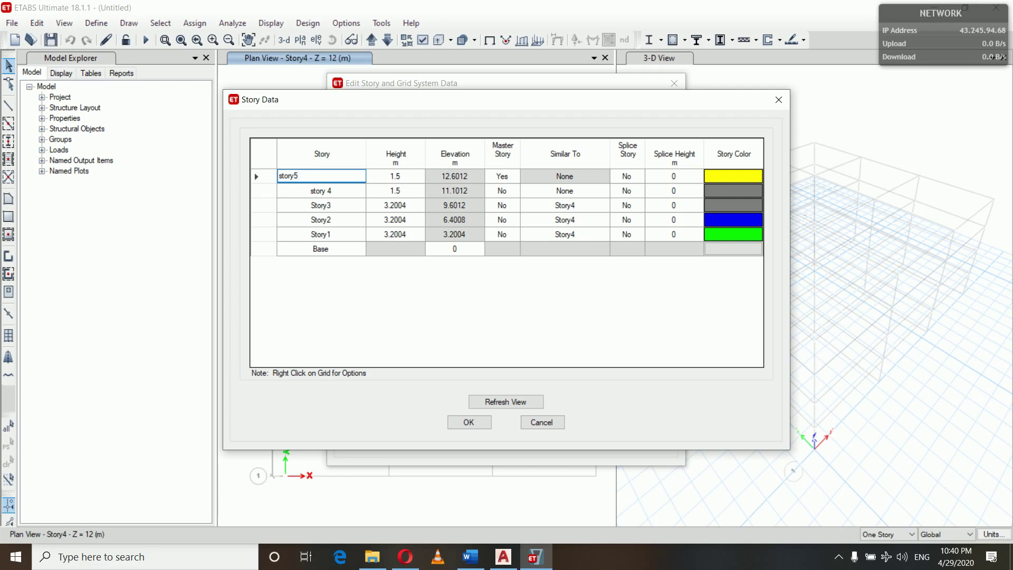
- Set the heights of story 4 and story5 to 3.2004 m
{"action": "left_click", "coordinate": [388, 193]}
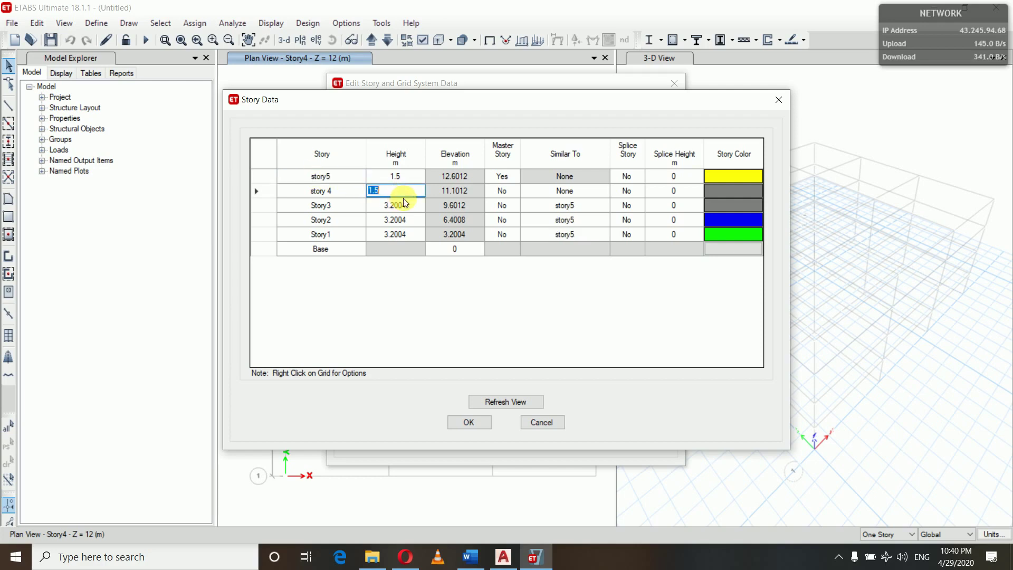
{"action": "type", "text": "3.2004"}
{"action": "left_click", "coordinate": [406, 179]}
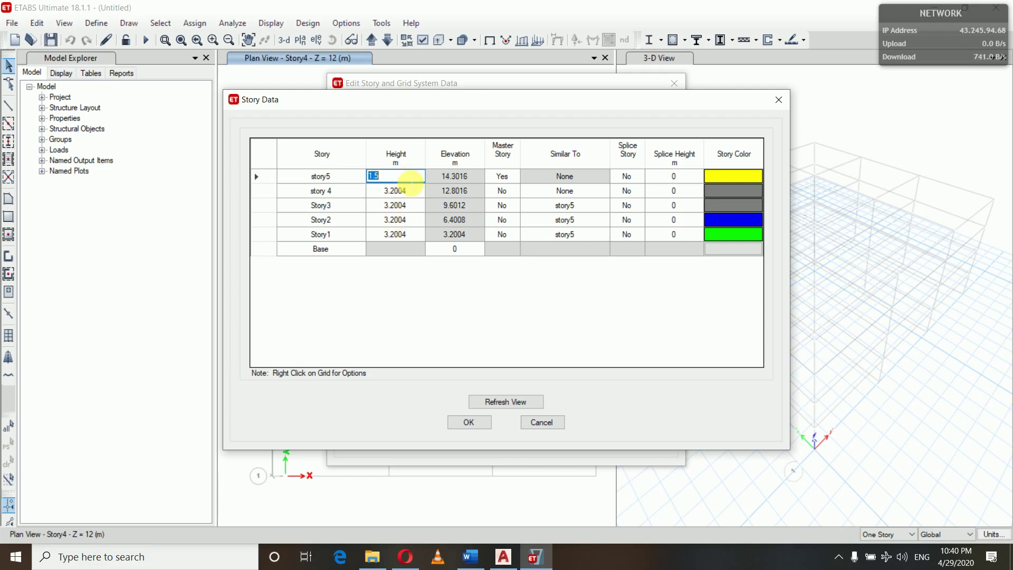
{"action": "type", "text": "3.2004"}
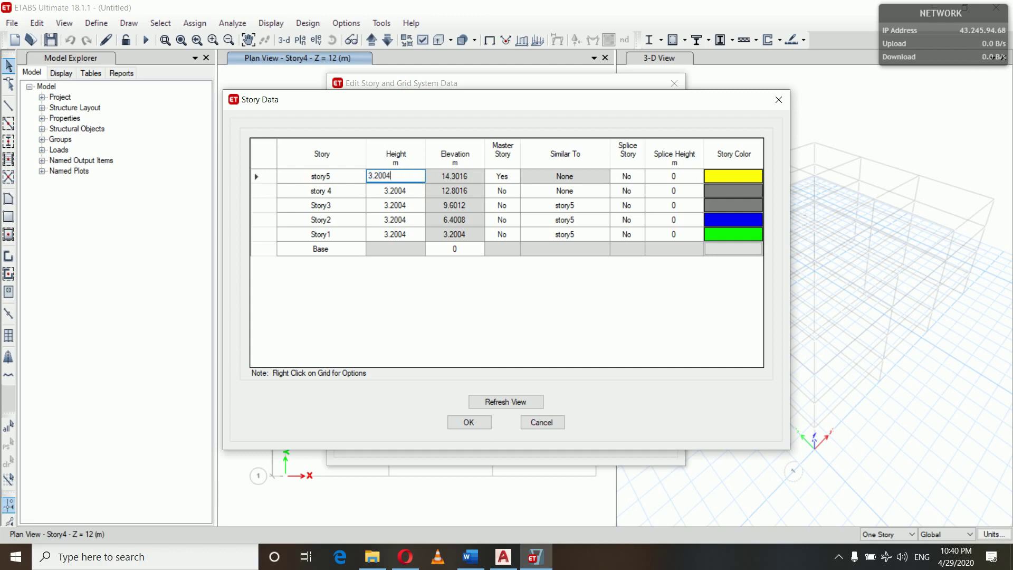
{"action": "key", "text": "Return"}
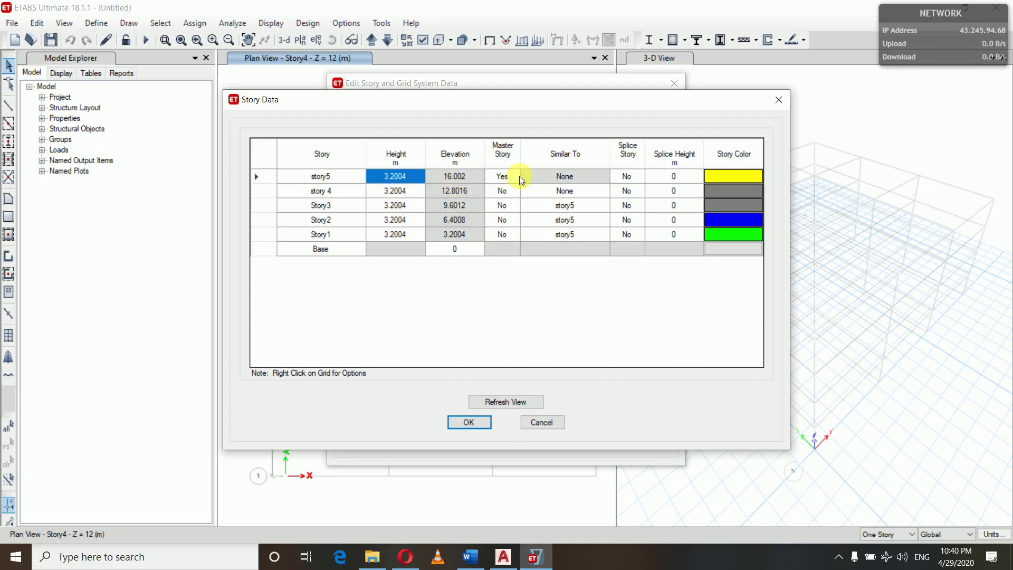
- Switch to AutoCAD and look over the architectural sheets with the floor plans, roof plan, section and elevations
{"action": "left_click", "coordinate": [503, 554]}
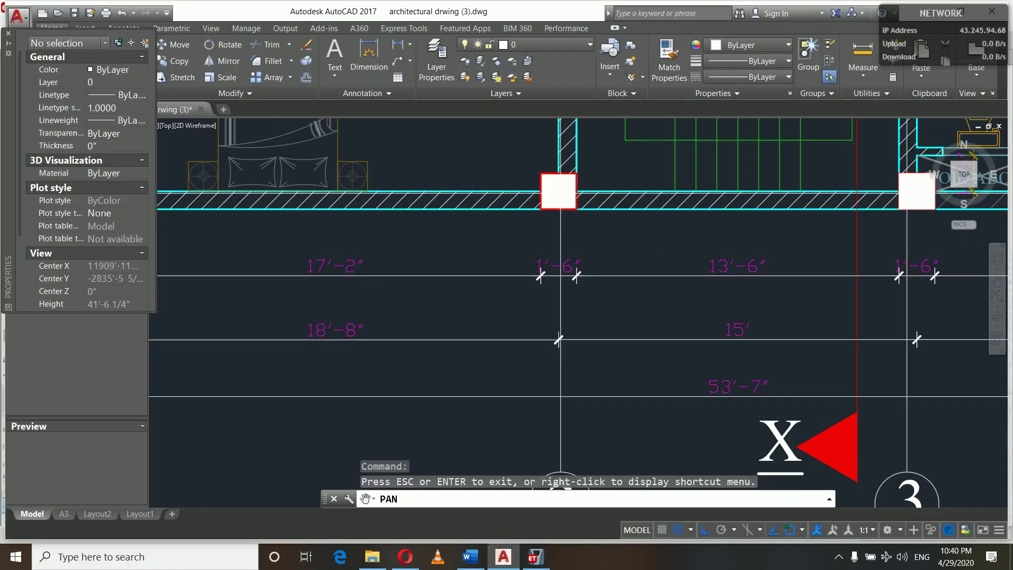
{"action": "scroll", "coordinate": [462, 279], "scroll_direction": "down", "scroll_amount": 8}
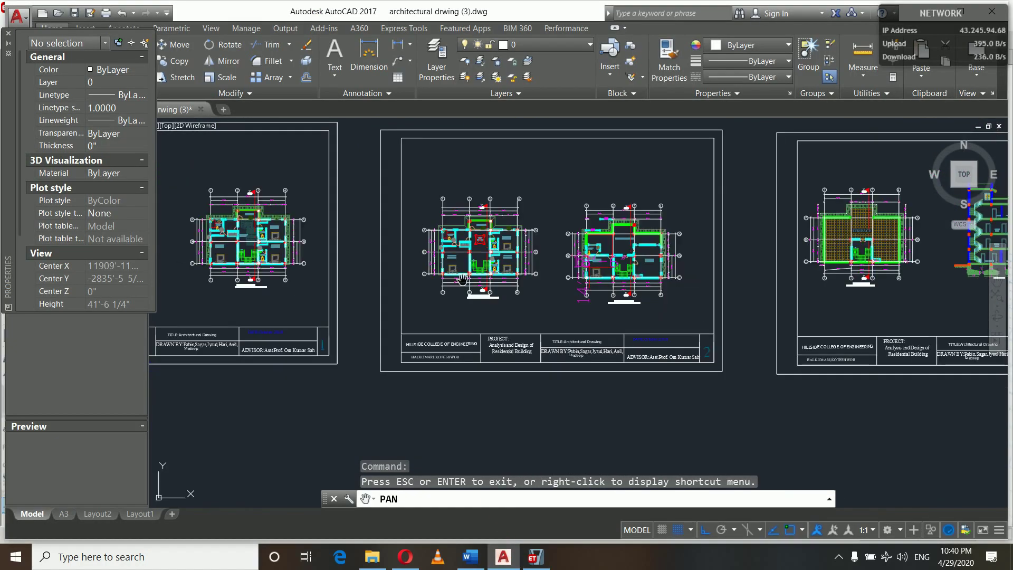
{"action": "mouse_move", "coordinate": [269, 288]}
{"action": "left_mouse_down"}
{"action": "mouse_move", "coordinate": [522, 345]}
{"action": "mouse_move", "coordinate": [600, 327]}
{"action": "mouse_move", "coordinate": [604, 308]}
{"action": "left_mouse_up"}
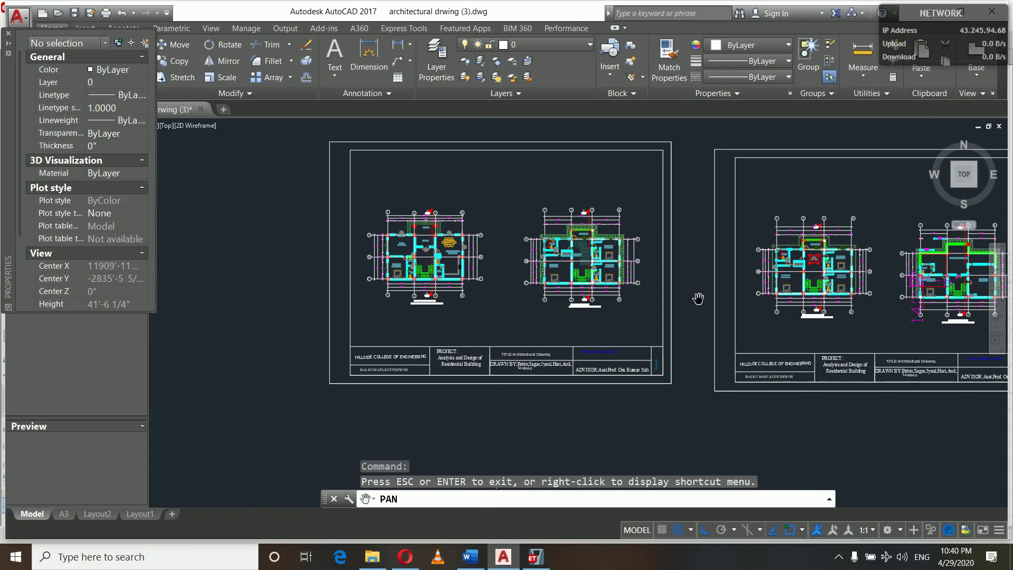
{"action": "left_click_drag", "start_coordinate": [698, 299], "coordinate": [375, 271]}
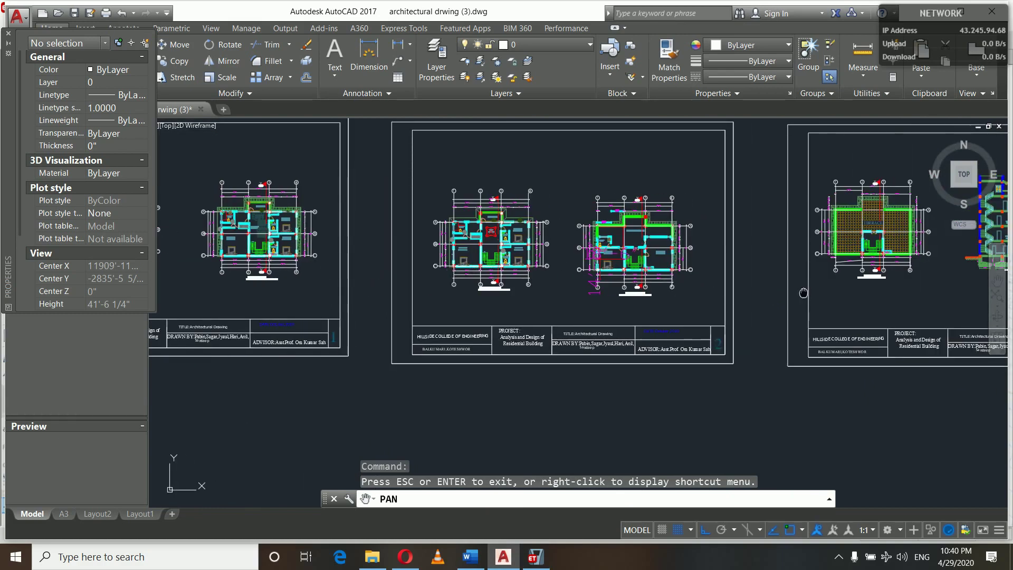
{"action": "left_click_drag", "start_coordinate": [803, 293], "coordinate": [531, 302]}
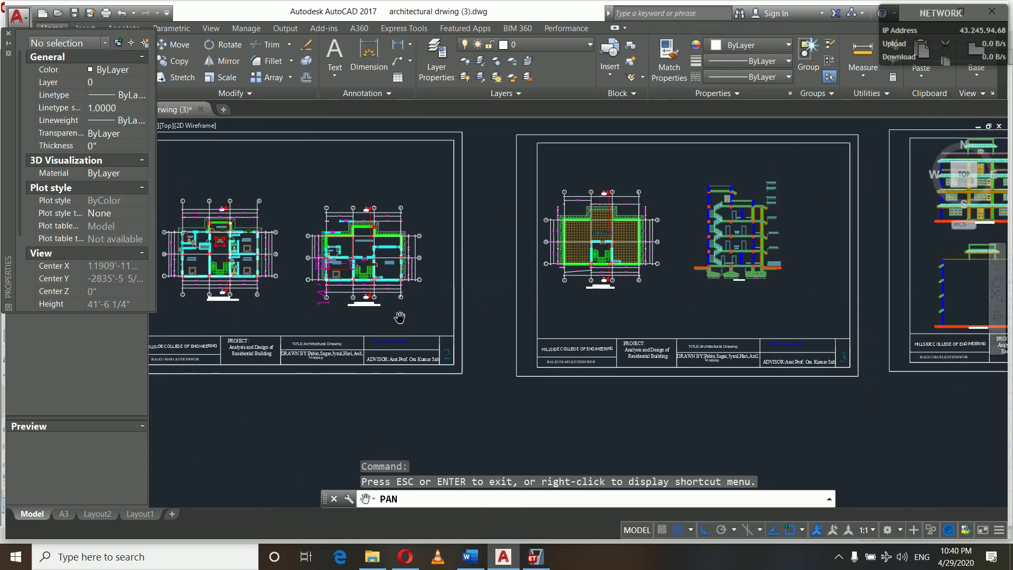
{"action": "left_click_drag", "start_coordinate": [399, 316], "coordinate": [875, 345]}
{"action": "mouse_move", "coordinate": [374, 323]}
{"action": "left_mouse_down"}
{"action": "mouse_move", "coordinate": [960, 341]}
{"action": "mouse_move", "coordinate": [617, 314]}
{"action": "mouse_move", "coordinate": [298, 307]}
{"action": "mouse_move", "coordinate": [293, 315]}
{"action": "left_mouse_up"}
{"action": "scroll", "coordinate": [292, 315], "scroll_direction": "down", "scroll_amount": 4}
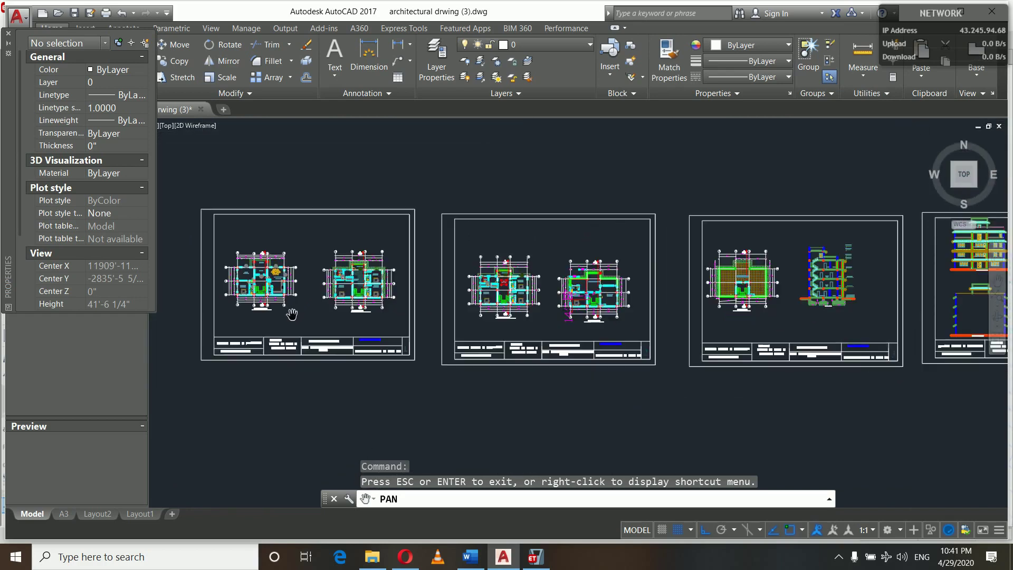
- Examine the first, second and third floor plans up close to compare their layouts
{"action": "scroll", "coordinate": [292, 316], "scroll_direction": "up", "scroll_amount": 8}
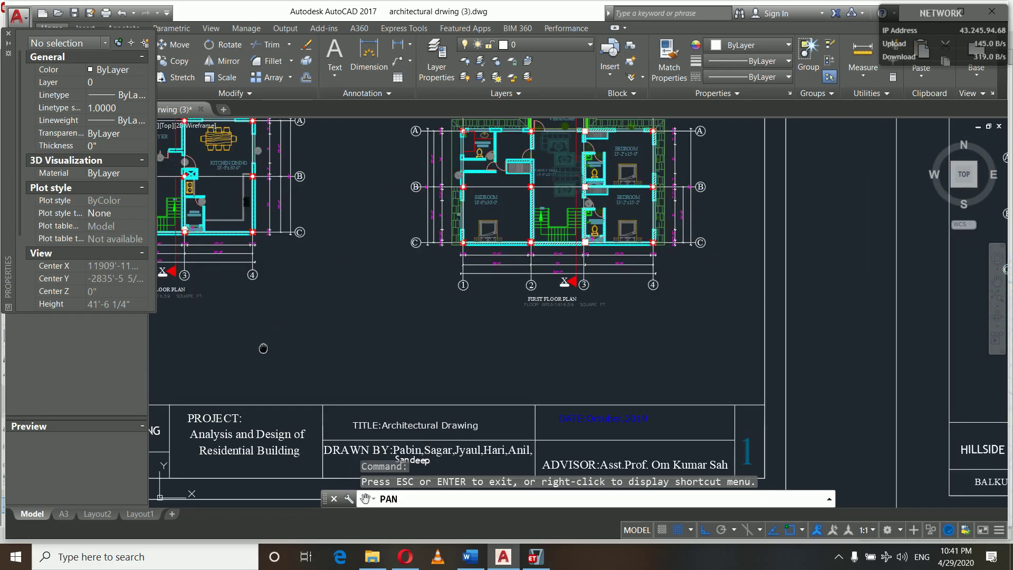
{"action": "mouse_move", "coordinate": [257, 347]}
{"action": "left_mouse_down"}
{"action": "mouse_move", "coordinate": [420, 388]}
{"action": "mouse_move", "coordinate": [244, 338]}
{"action": "left_mouse_up"}
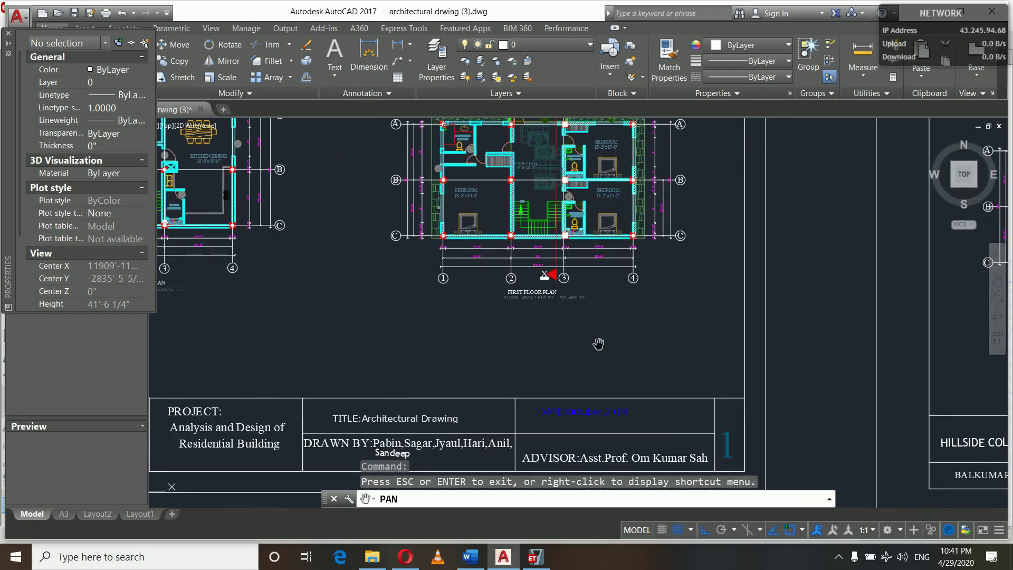
{"action": "left_click_drag", "start_coordinate": [626, 327], "coordinate": [265, 417]}
{"action": "left_click_drag", "start_coordinate": [718, 451], "coordinate": [435, 315]}
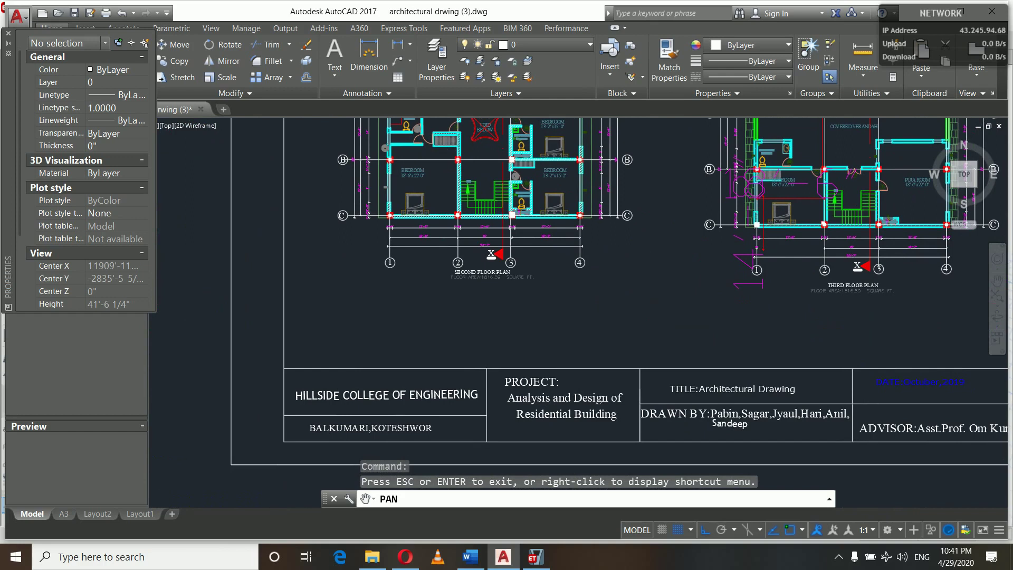
{"action": "mouse_move", "coordinate": [630, 278]}
{"action": "left_mouse_down"}
{"action": "mouse_move", "coordinate": [596, 346]}
{"action": "mouse_move", "coordinate": [342, 355]}
{"action": "left_mouse_up"}
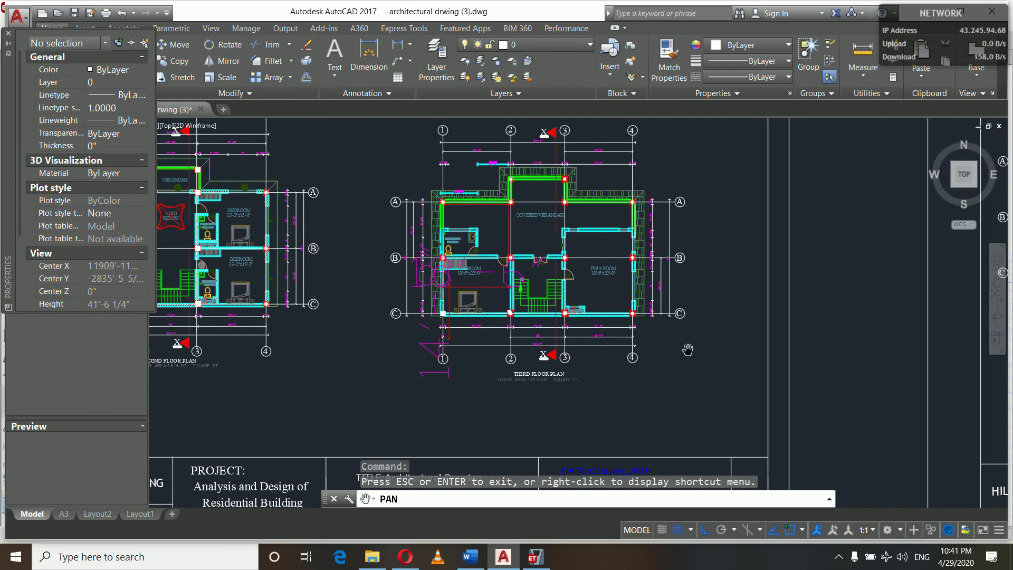
- Examine the top floor plan and the building section, and compare the terrace level with the third floor plan
{"action": "left_click_drag", "start_coordinate": [689, 353], "coordinate": [239, 364]}
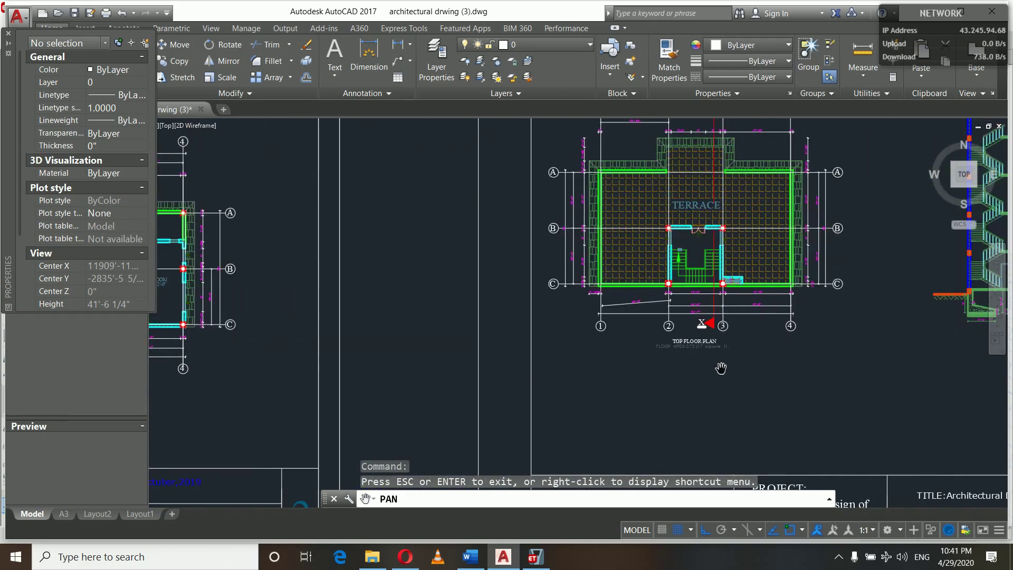
{"action": "left_click_drag", "start_coordinate": [774, 360], "coordinate": [525, 411]}
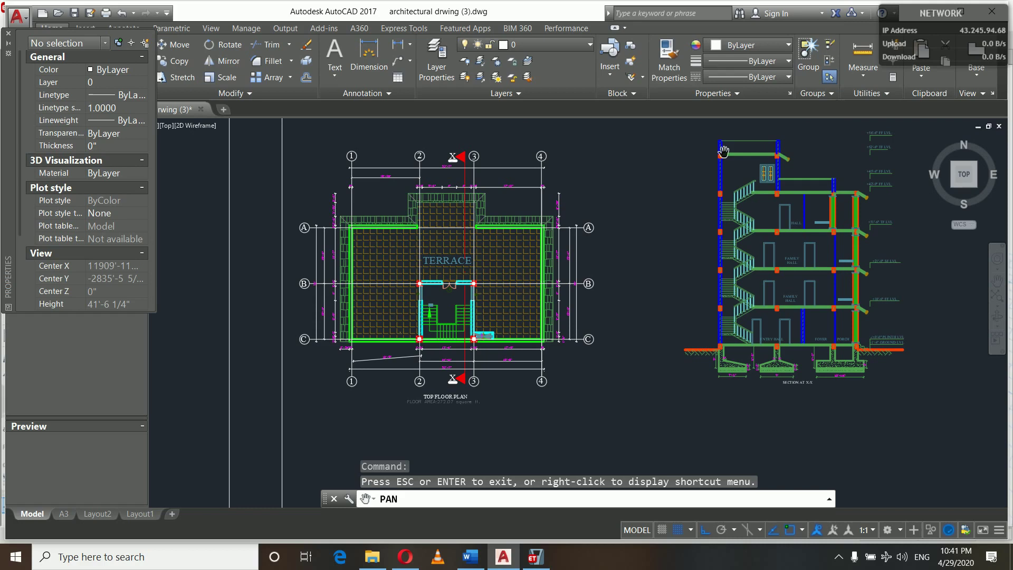
{"action": "mouse_move", "coordinate": [244, 366]}
{"action": "left_mouse_down"}
{"action": "mouse_move", "coordinate": [533, 337]}
{"action": "mouse_move", "coordinate": [662, 362]}
{"action": "mouse_move", "coordinate": [683, 345]}
{"action": "left_mouse_up"}
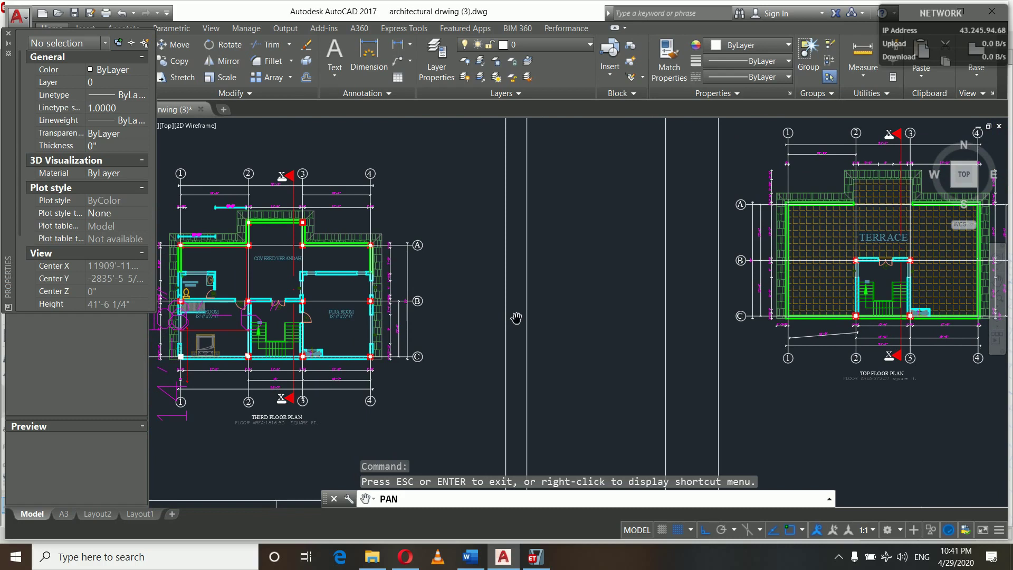
{"action": "mouse_move", "coordinate": [421, 343]}
{"action": "left_mouse_down"}
{"action": "mouse_move", "coordinate": [525, 323]}
{"action": "mouse_move", "coordinate": [276, 343]}
{"action": "left_mouse_up"}
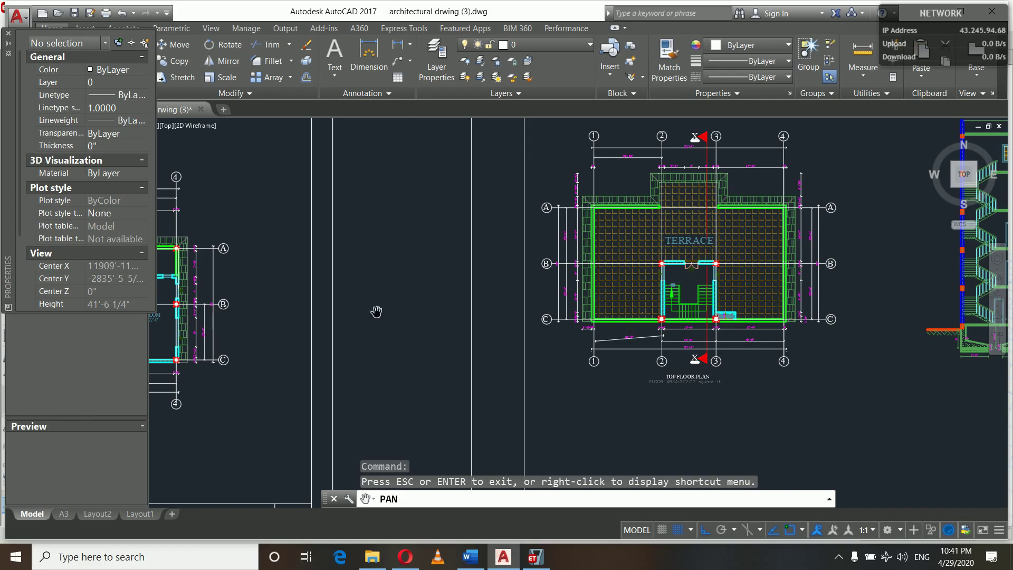
{"action": "left_click_drag", "start_coordinate": [376, 311], "coordinate": [491, 311]}
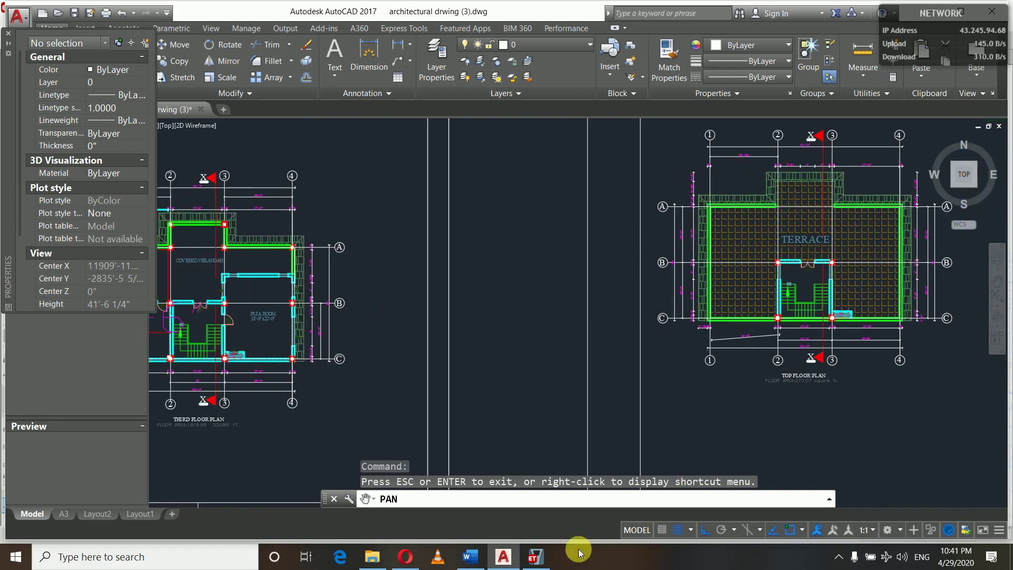
- Switch to ETABS and designate Story1 and story 4 as master stories, with story5 kept as a master story
{"action": "left_click", "coordinate": [544, 561]}
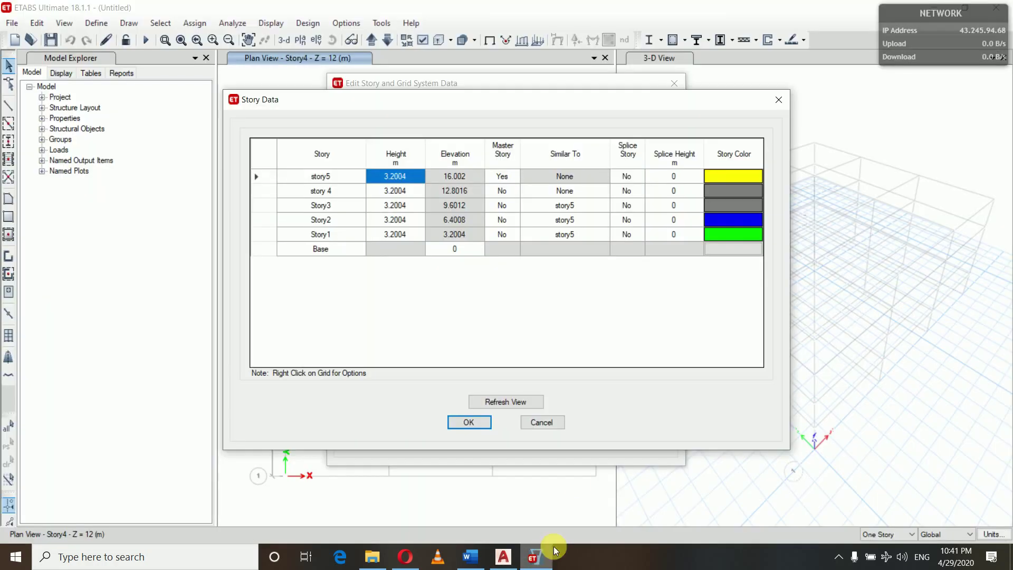
{"action": "left_click", "coordinate": [495, 234]}
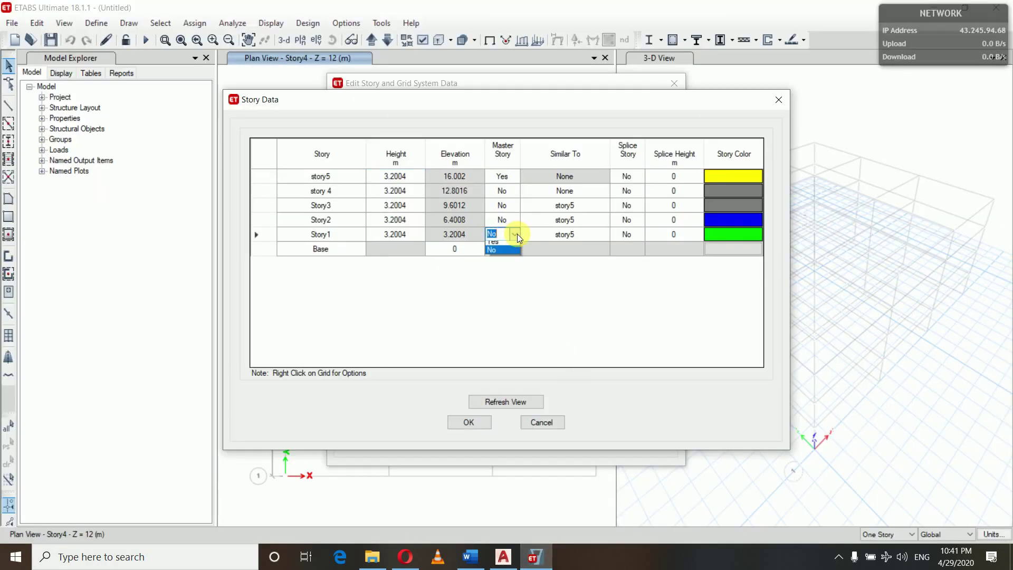
{"action": "left_click", "coordinate": [505, 245]}
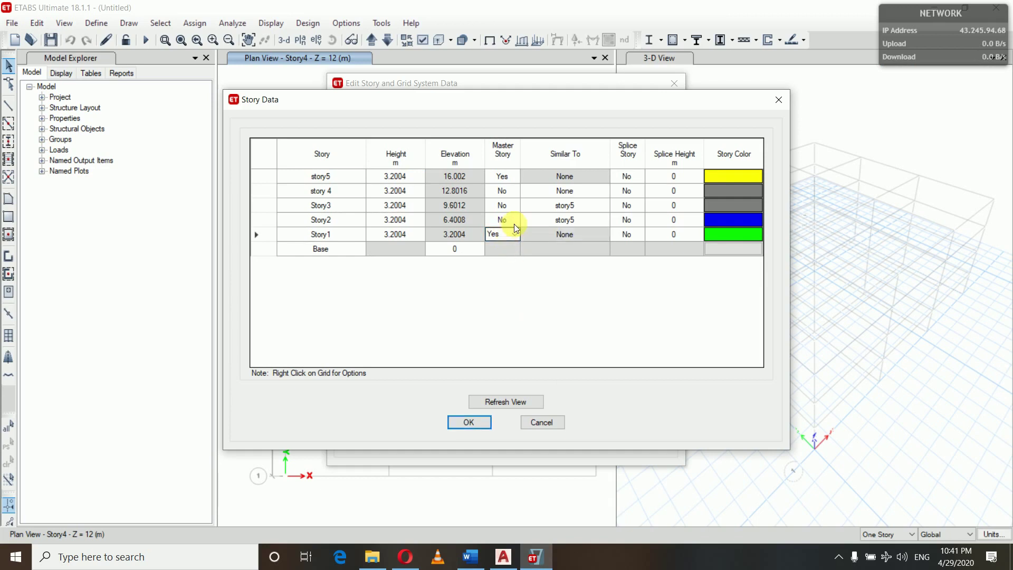
{"action": "left_click", "coordinate": [505, 193]}
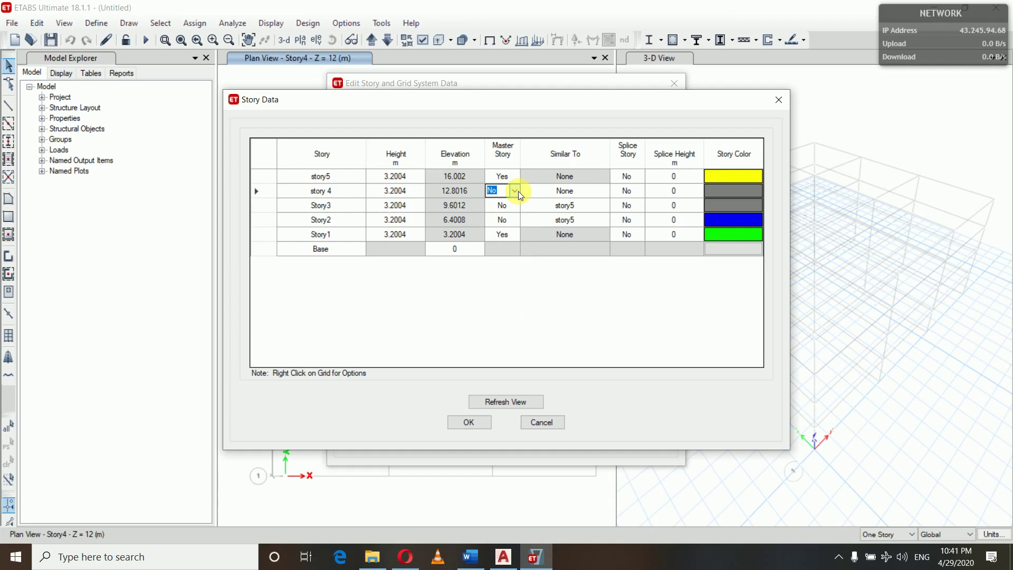
{"action": "left_click", "coordinate": [516, 191]}
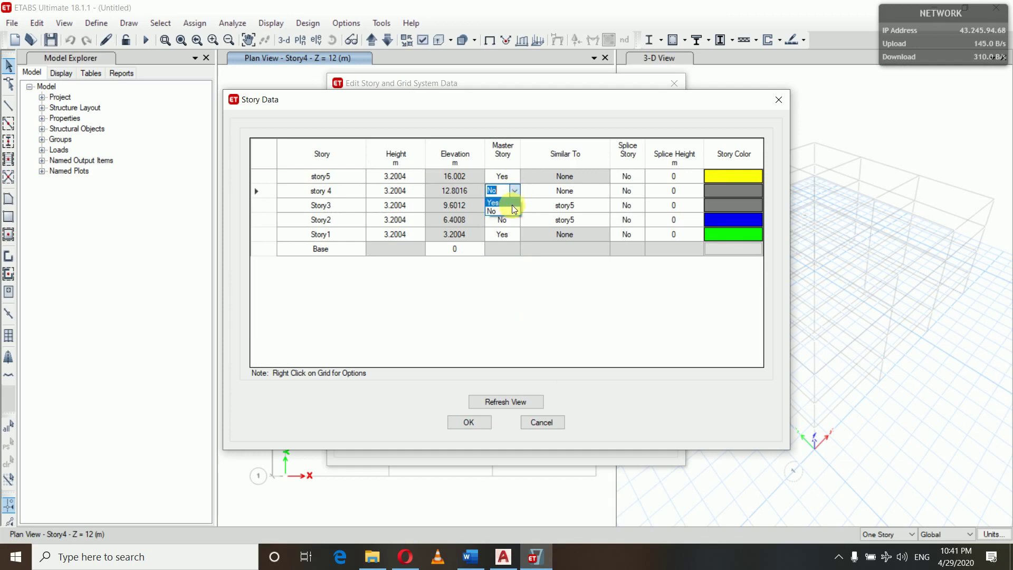
{"action": "left_click", "coordinate": [506, 203]}
{"action": "left_click", "coordinate": [508, 177]}
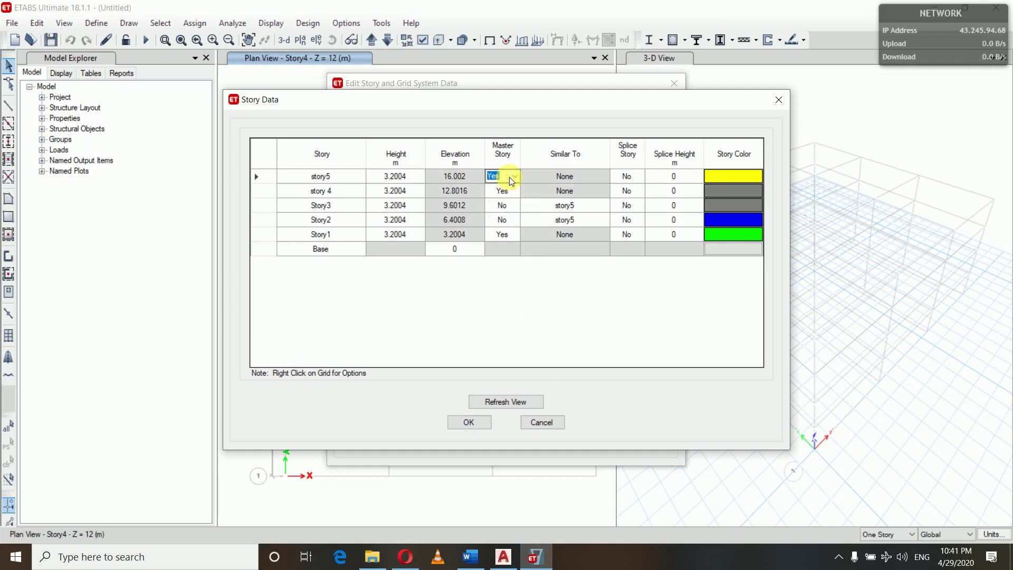
{"action": "left_click", "coordinate": [516, 176]}
{"action": "left_click", "coordinate": [497, 188]}
- Make Story2 and Story3 similar to Story1, and apply the story and grid system data to the model
{"action": "left_click", "coordinate": [578, 220]}
{"action": "left_click", "coordinate": [604, 220]}
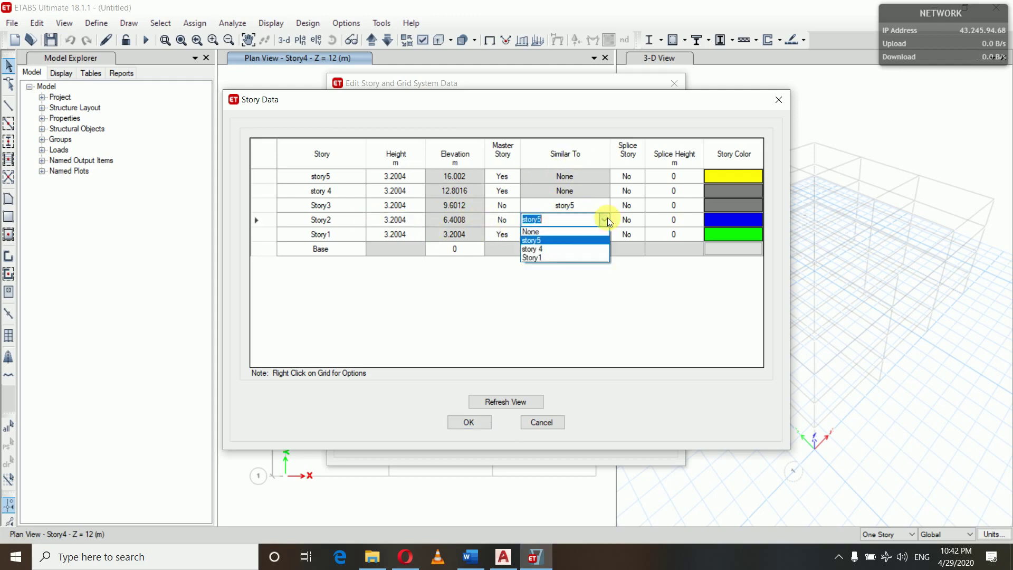
{"action": "left_click", "coordinate": [543, 259]}
{"action": "left_click", "coordinate": [583, 205]}
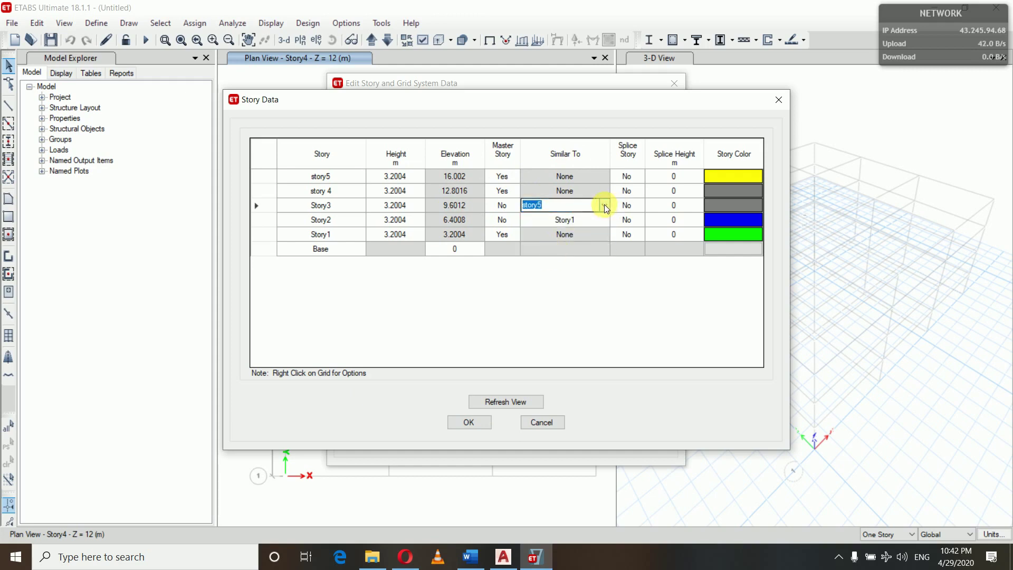
{"action": "left_click", "coordinate": [604, 205]}
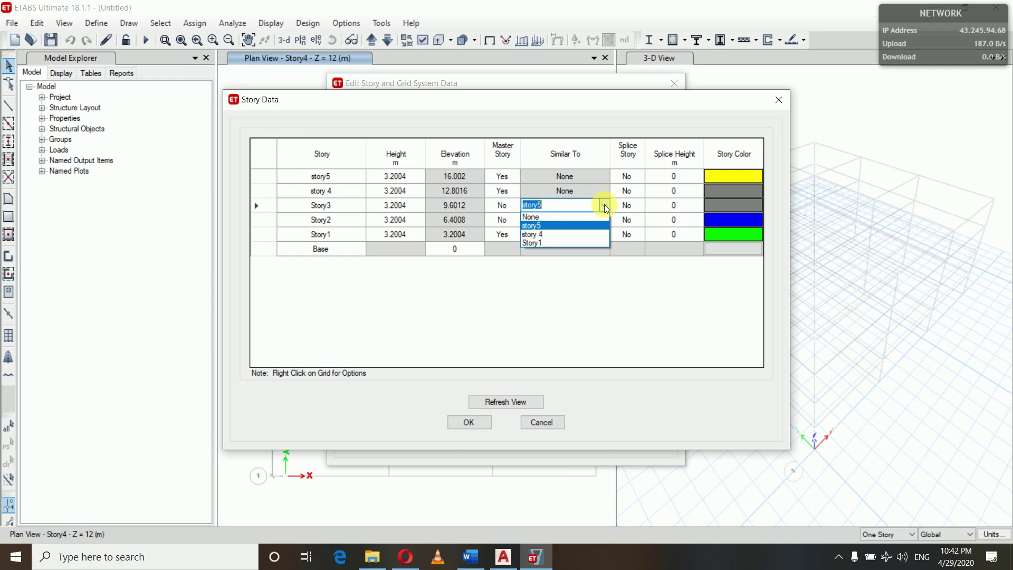
{"action": "left_click", "coordinate": [557, 242]}
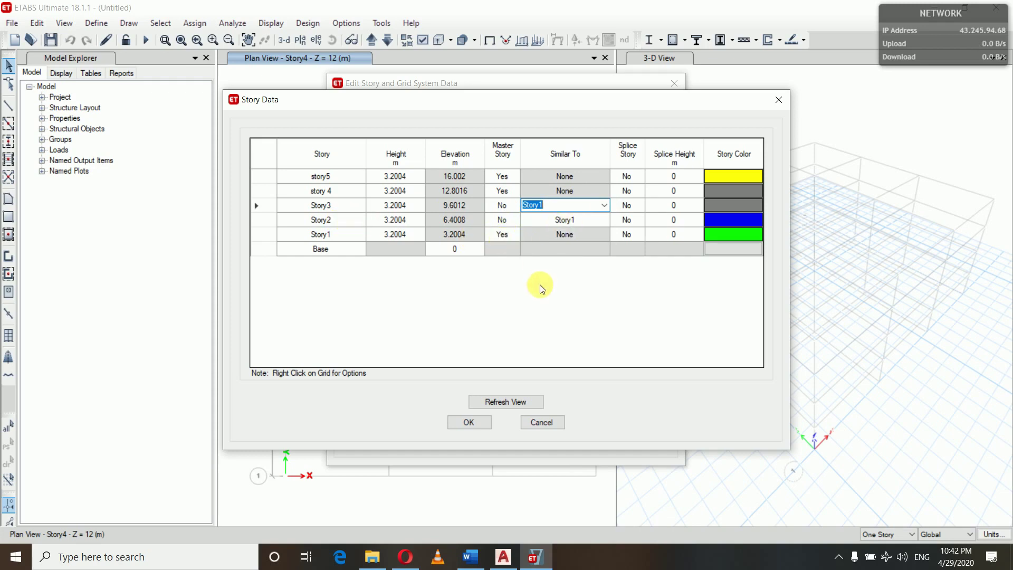
{"action": "left_click", "coordinate": [580, 217]}
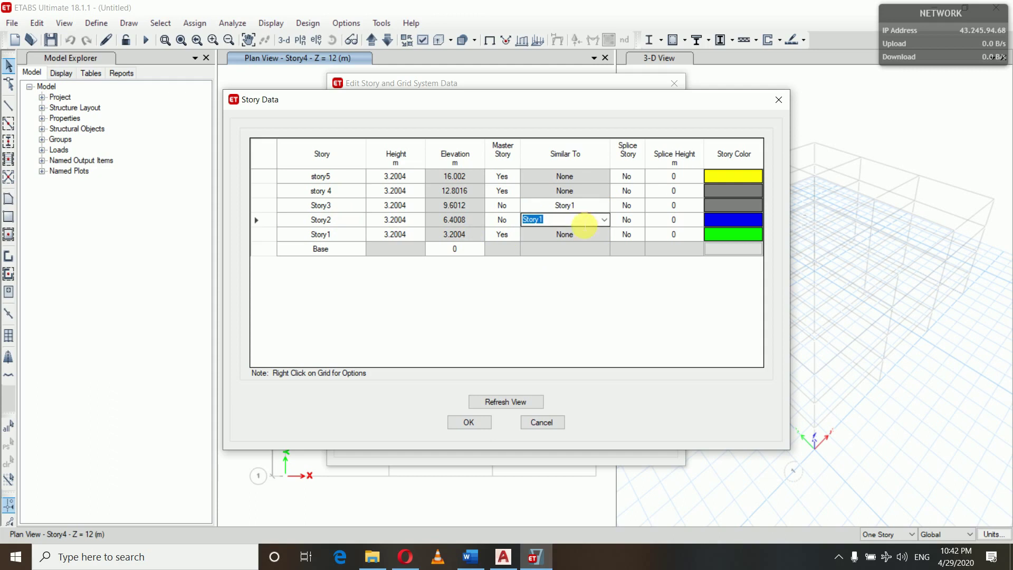
{"action": "left_click", "coordinate": [575, 234]}
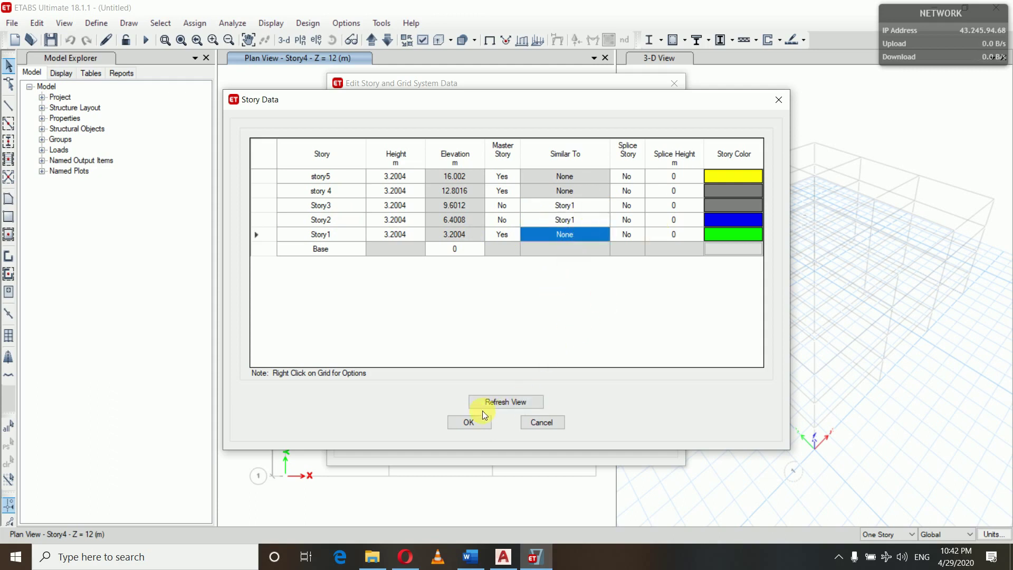
{"action": "left_click", "coordinate": [469, 422]}
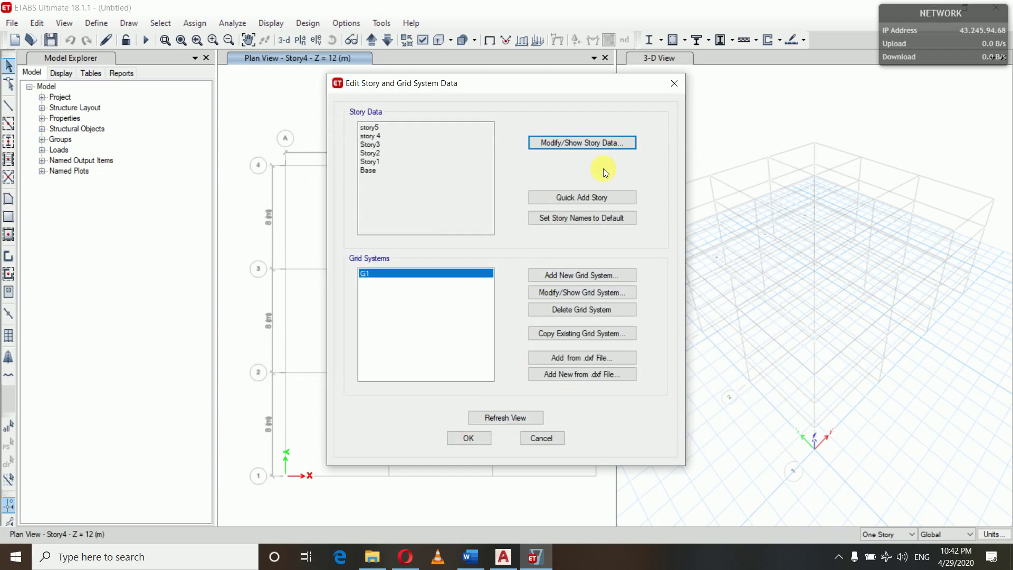
{"action": "left_click", "coordinate": [476, 441]}
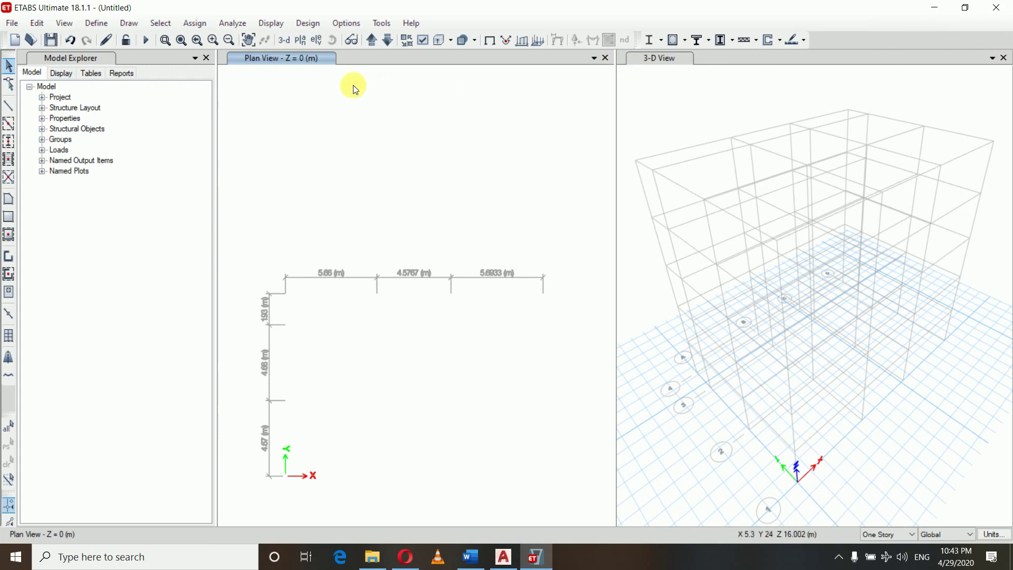
- Close the 3-D view window
{"action": "left_click", "coordinate": [1001, 58]}
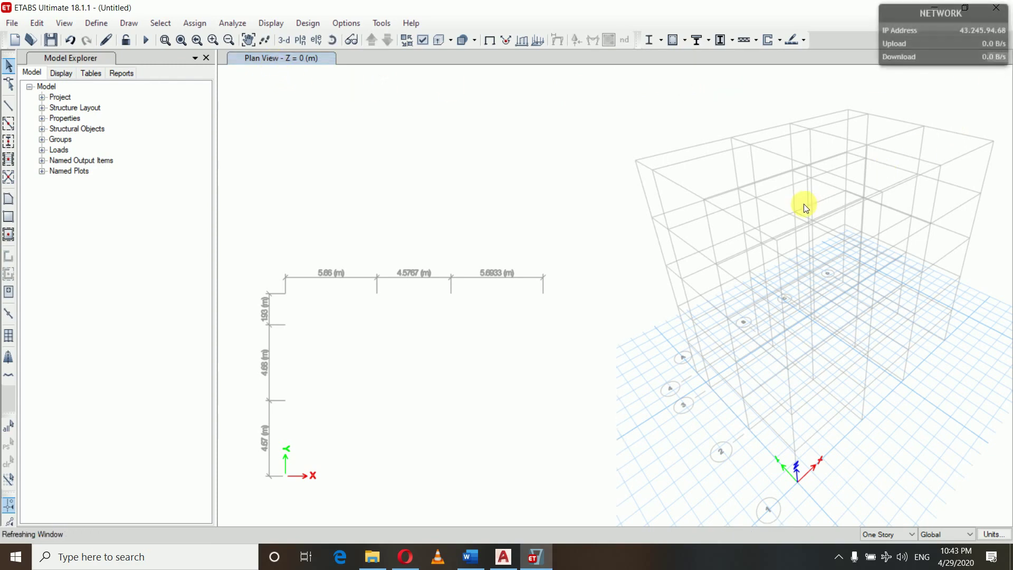